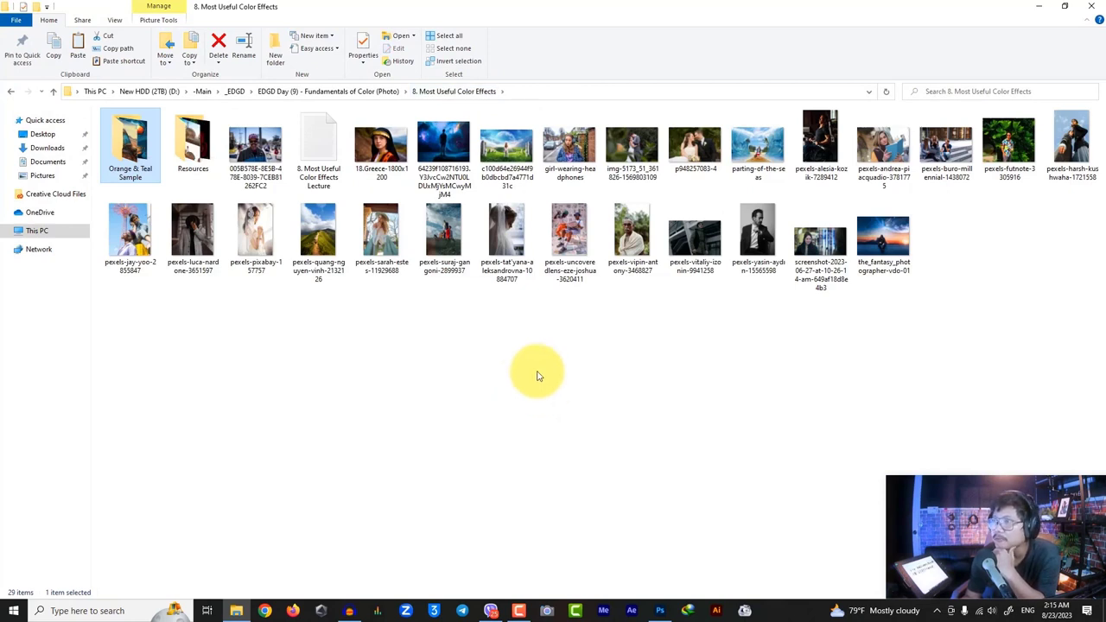
# Look through the sample composite images in the Resources folder, then return to the 8. Most Useful Color Effects folder.
pyautogui.click(372, 469)
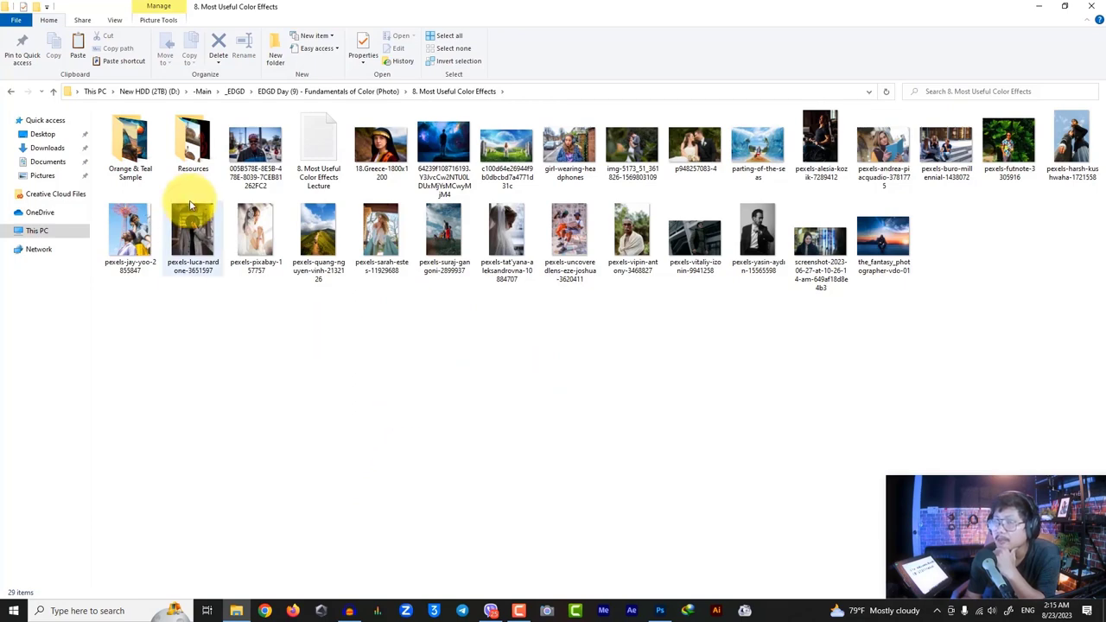
pyautogui.doubleClick(190, 138)
pyautogui.click(134, 133)
pyautogui.doubleClick(134, 134)
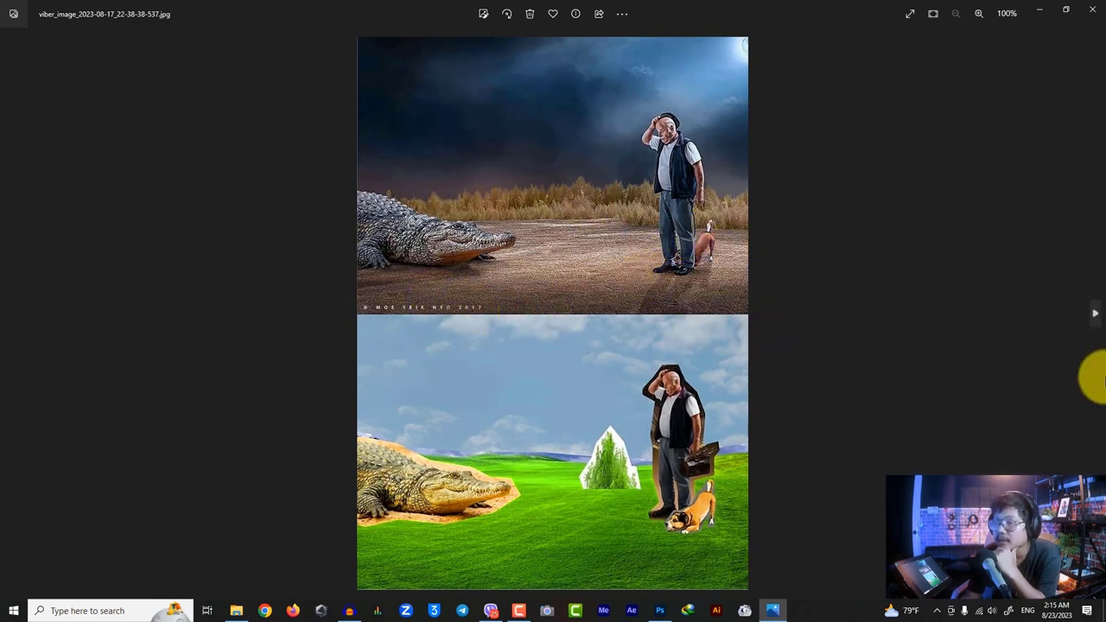
pyautogui.click(1095, 311)
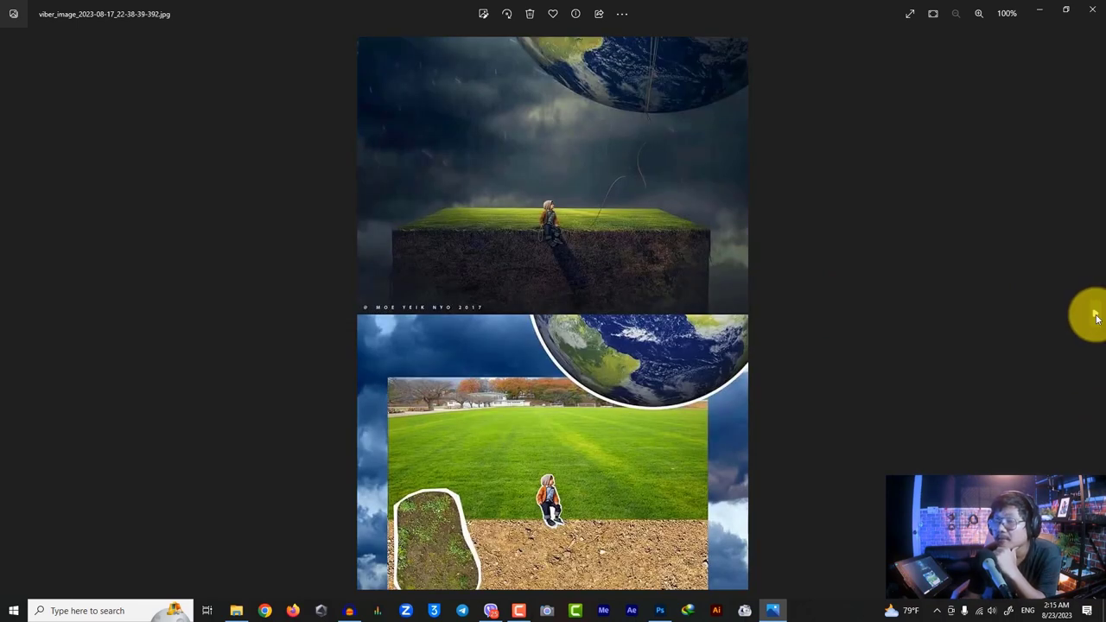
pyautogui.click(1095, 318)
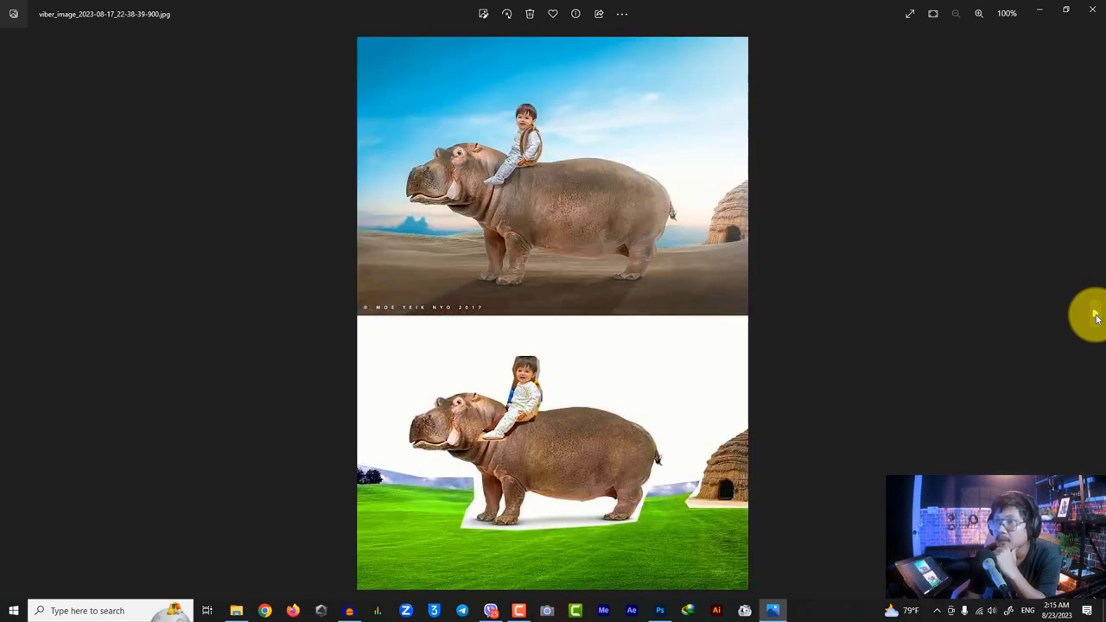
pyautogui.click(1096, 318)
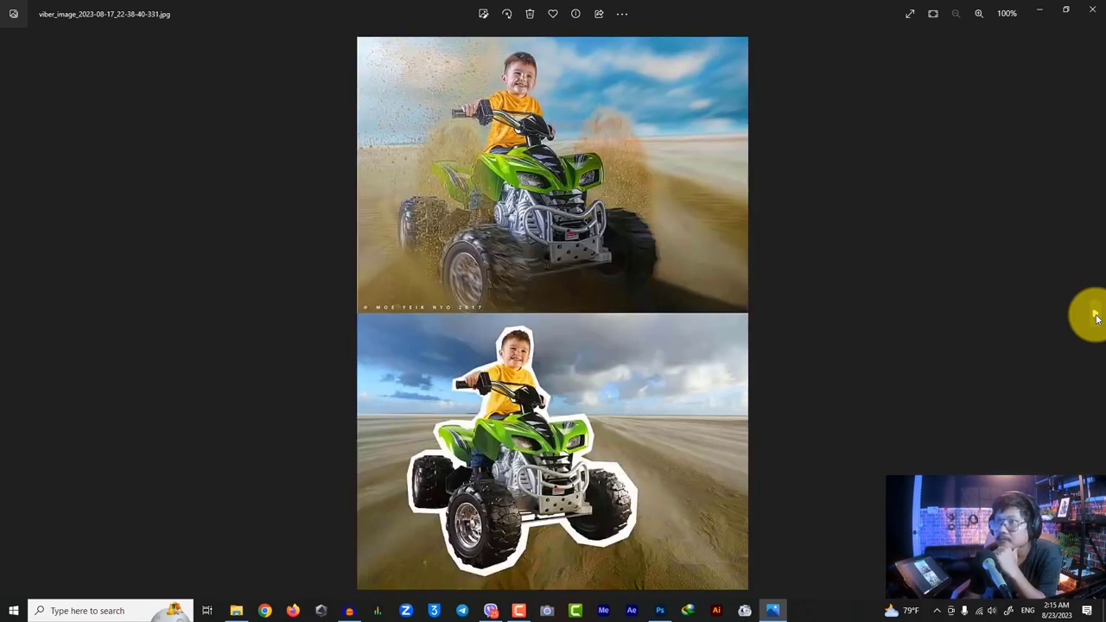
pyautogui.click(1096, 318)
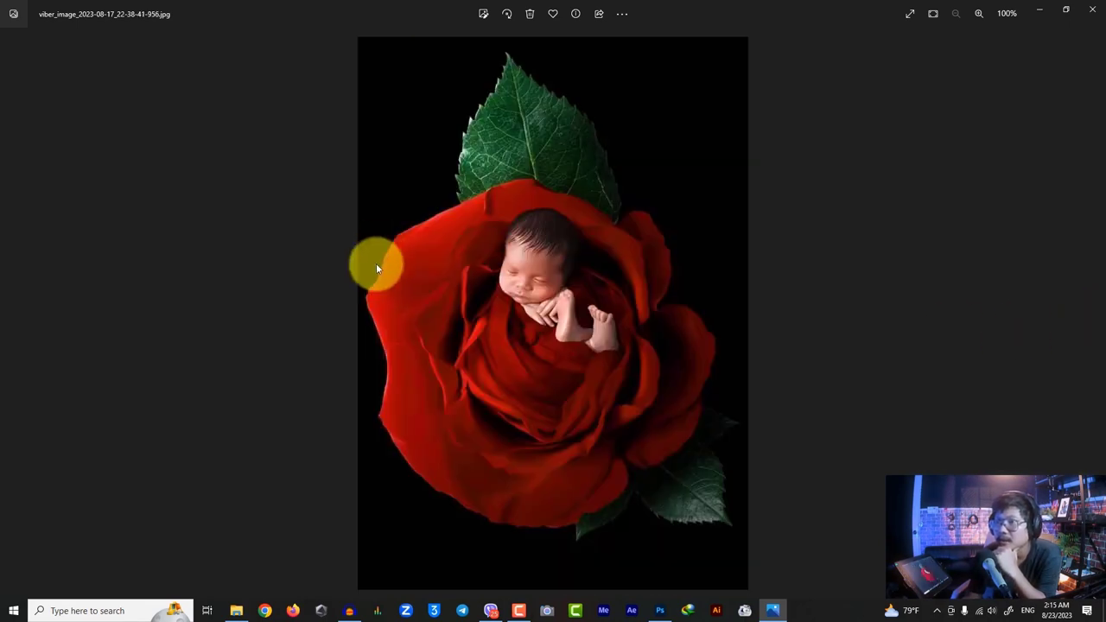
pyautogui.click(1088, 11)
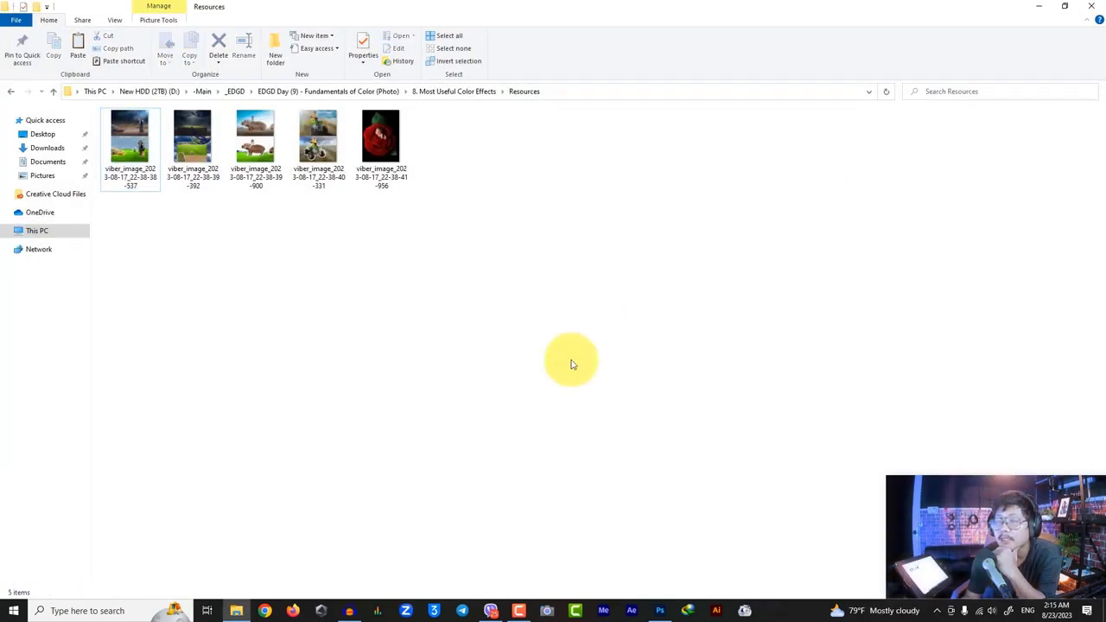
pyautogui.click(453, 91)
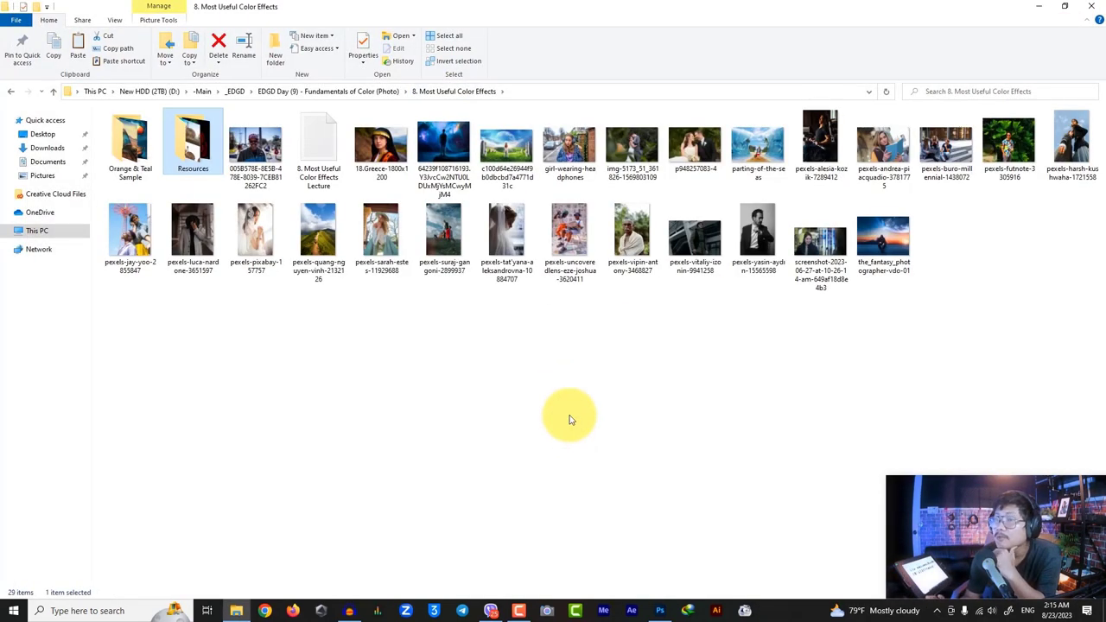
# Open the_fantasy_photographer-vdo-01 in Photoshop and add a Channel Mixer adjustment layer above the background.
pyautogui.click(570, 420)
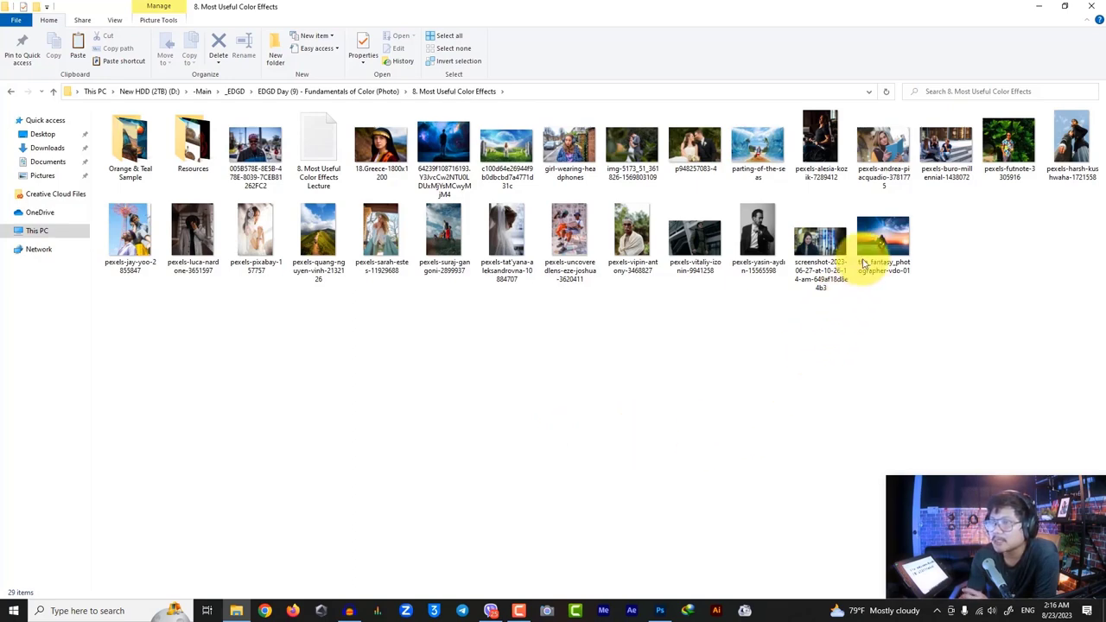
pyautogui.moveTo(871, 251); pyautogui.dragTo(556, 365)
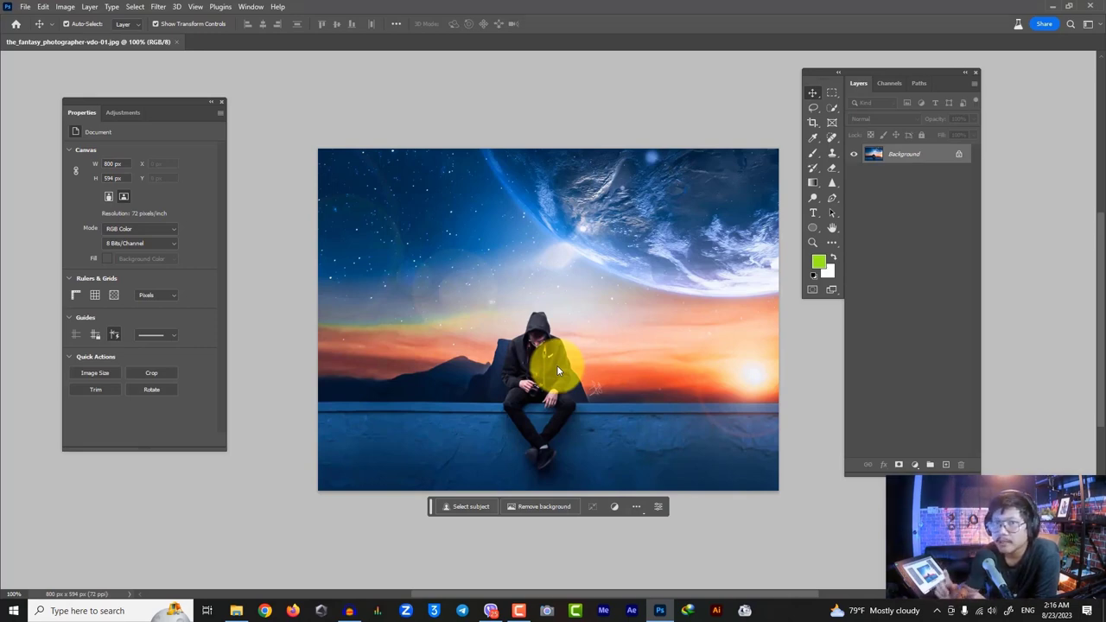
pyautogui.click(914, 464)
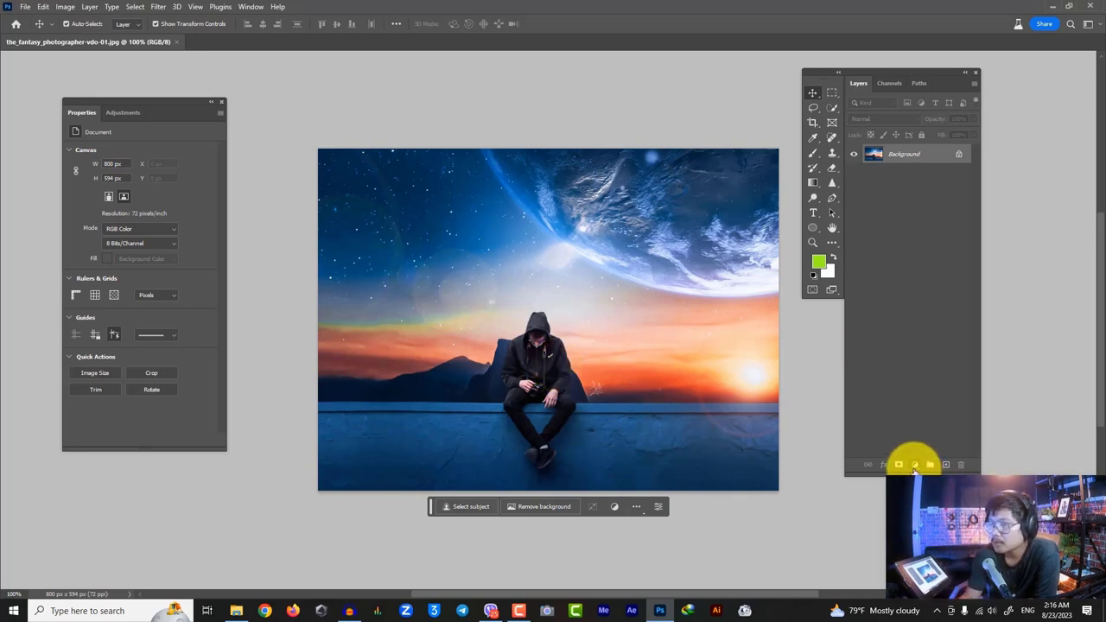
pyautogui.click(909, 465)
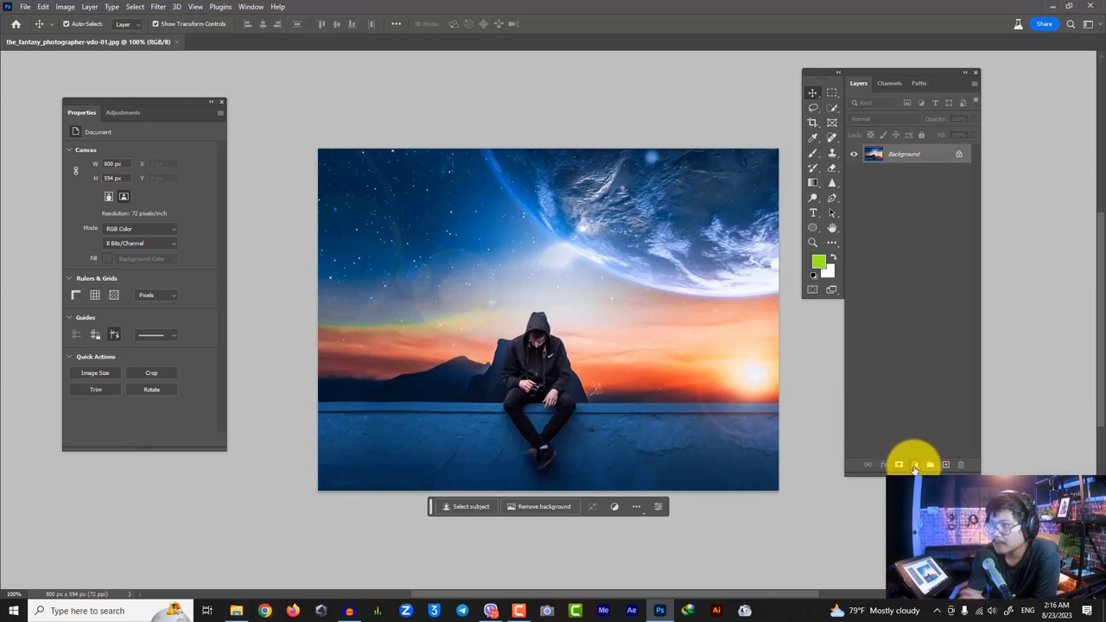
pyautogui.click(942, 394)
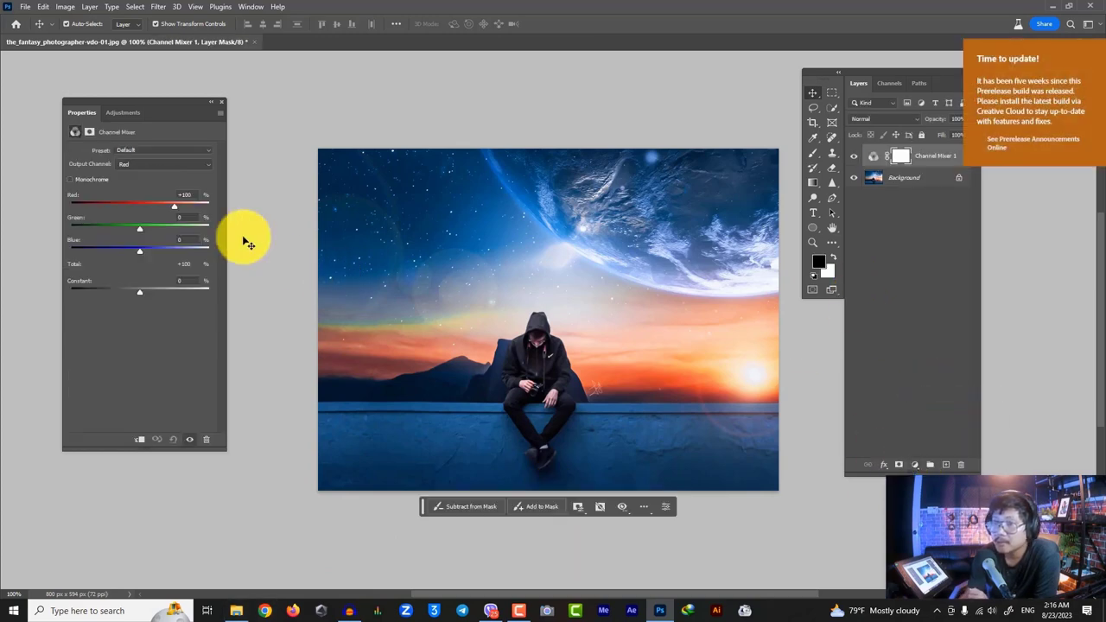
pyautogui.moveTo(164, 101); pyautogui.dragTo(203, 101)
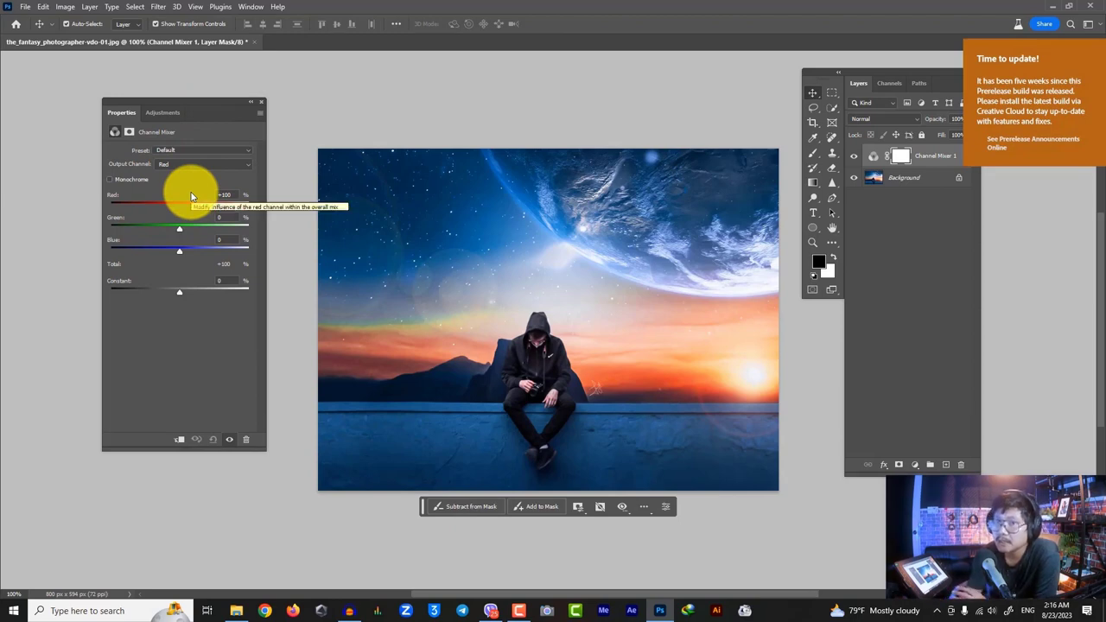
# In the Channel Mixer's Green output channel, set Green to +50% and Blue to +50%, and compare the image with the adjustment hidden and shown.
pyautogui.click(187, 164)
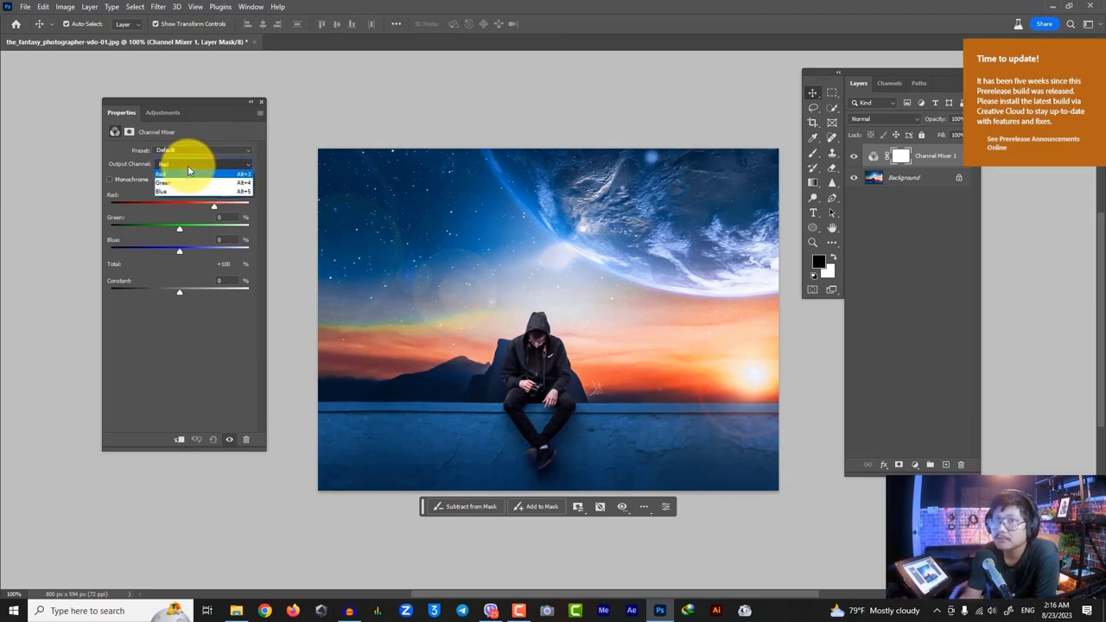
pyautogui.click(165, 214)
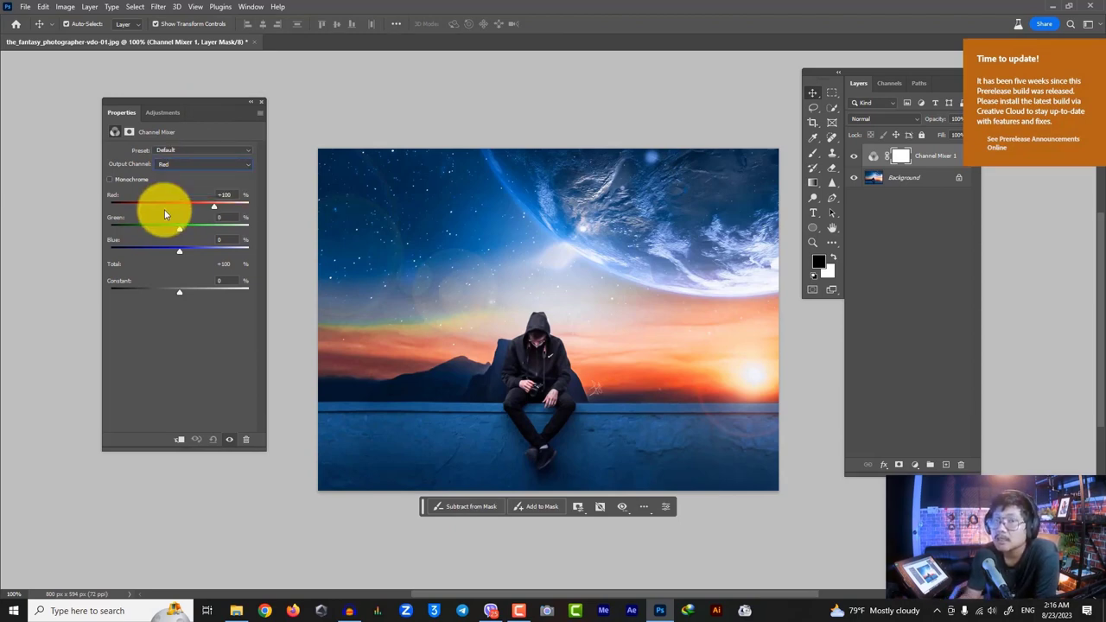
pyautogui.click(199, 173)
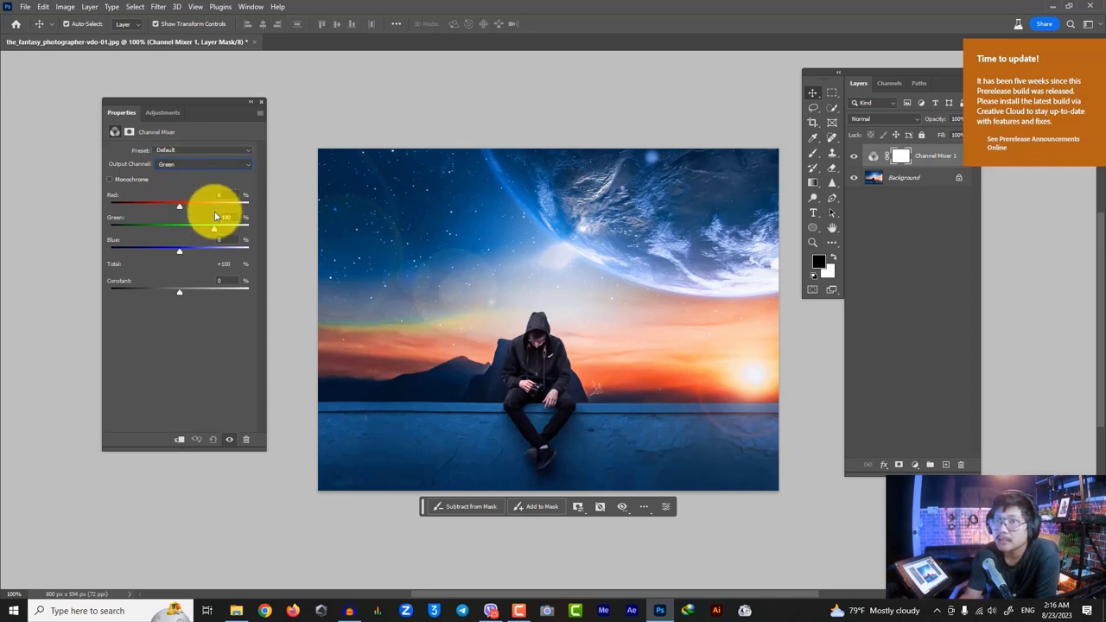
pyautogui.click(198, 163)
pyautogui.click(211, 271)
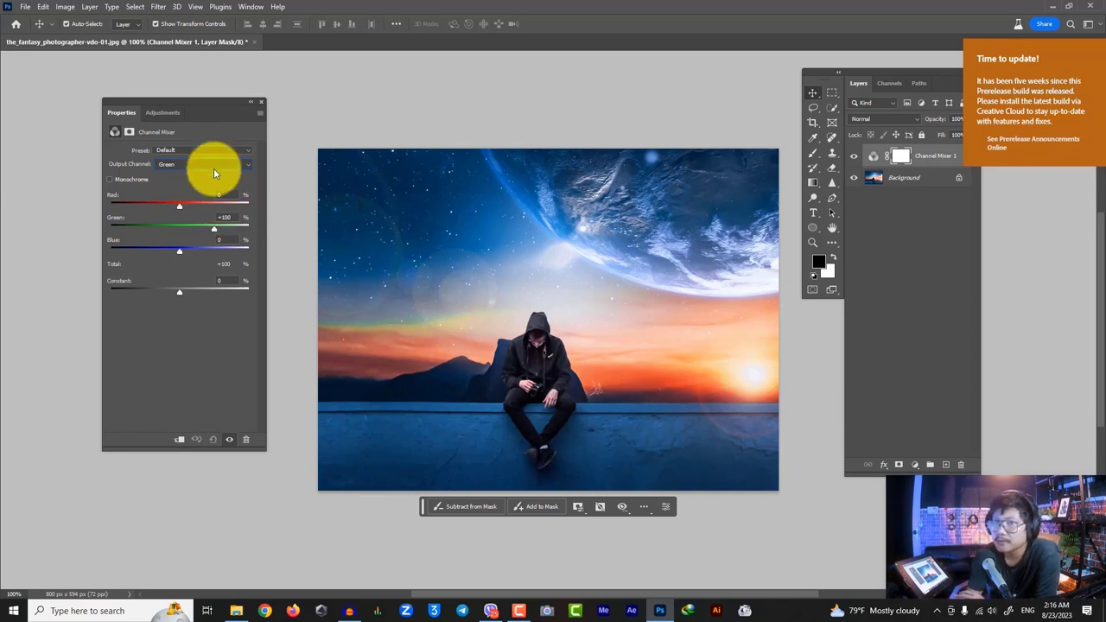
pyautogui.click(227, 216)
pyautogui.write('50')
pyautogui.press('Tab')
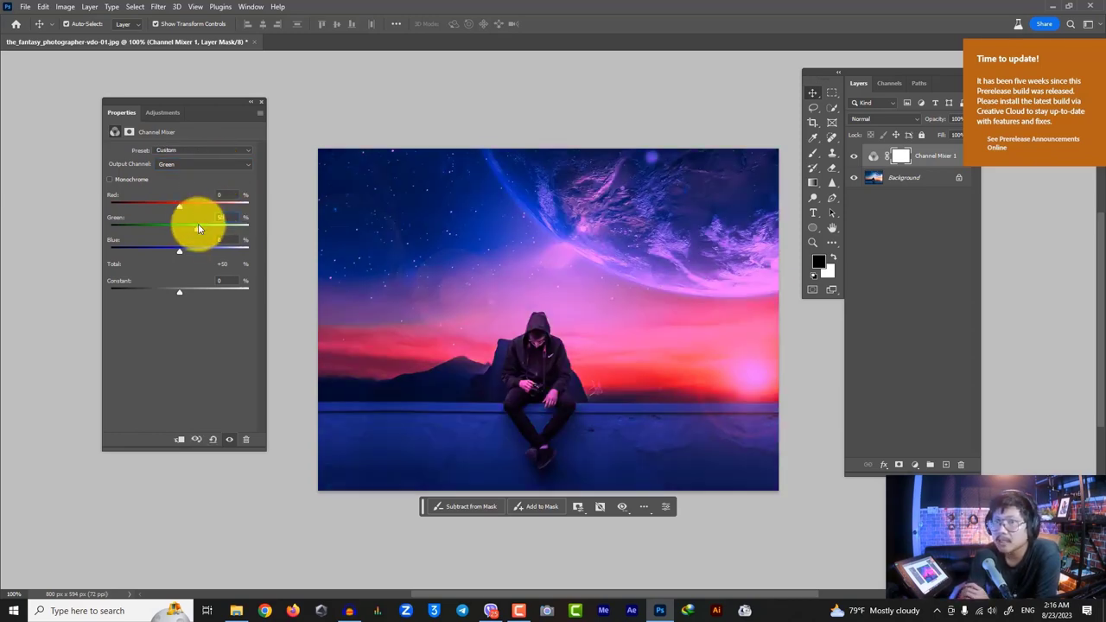
pyautogui.write('50')
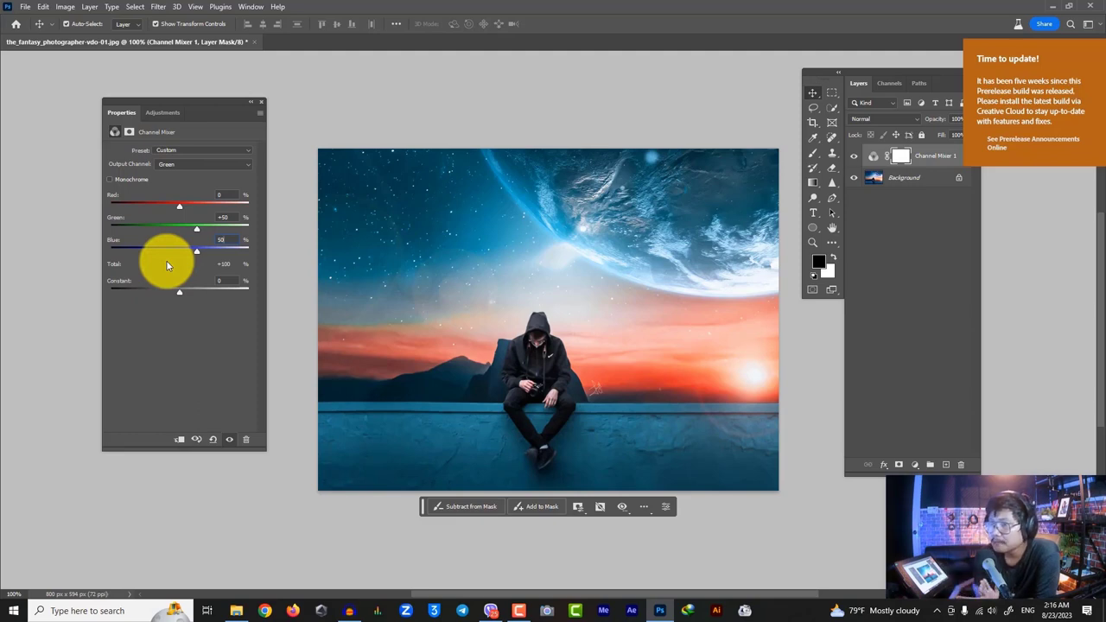
pyautogui.click(854, 156)
pyautogui.click(853, 157)
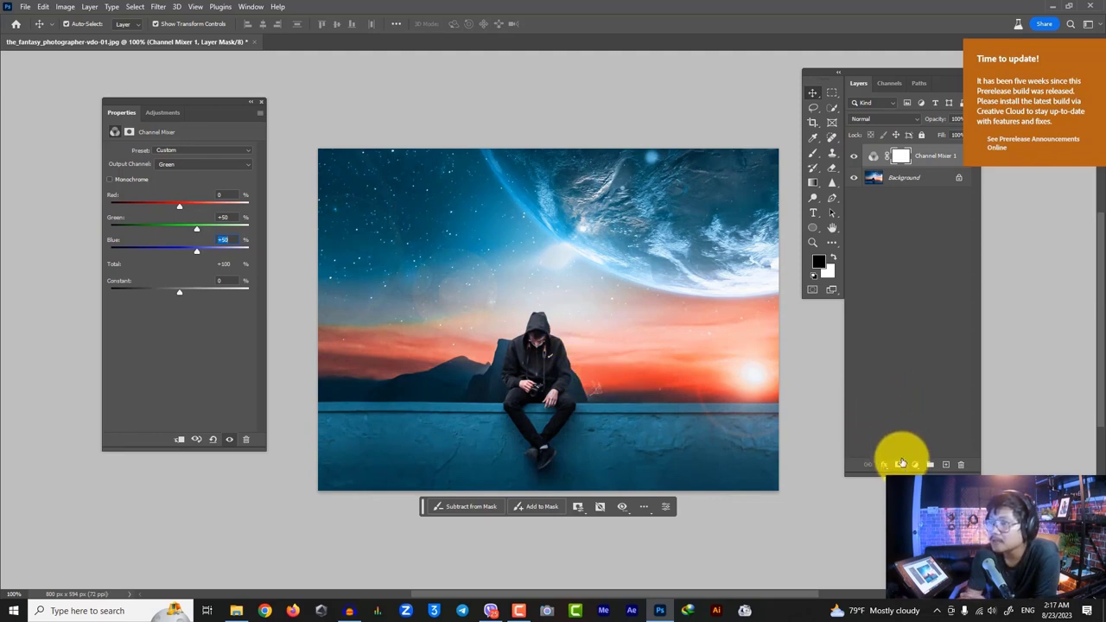
# Add a Hue/Saturation adjustment layer above the Channel Mixer and set the hue of the Reds to +7.
pyautogui.click(915, 463)
pyautogui.click(938, 355)
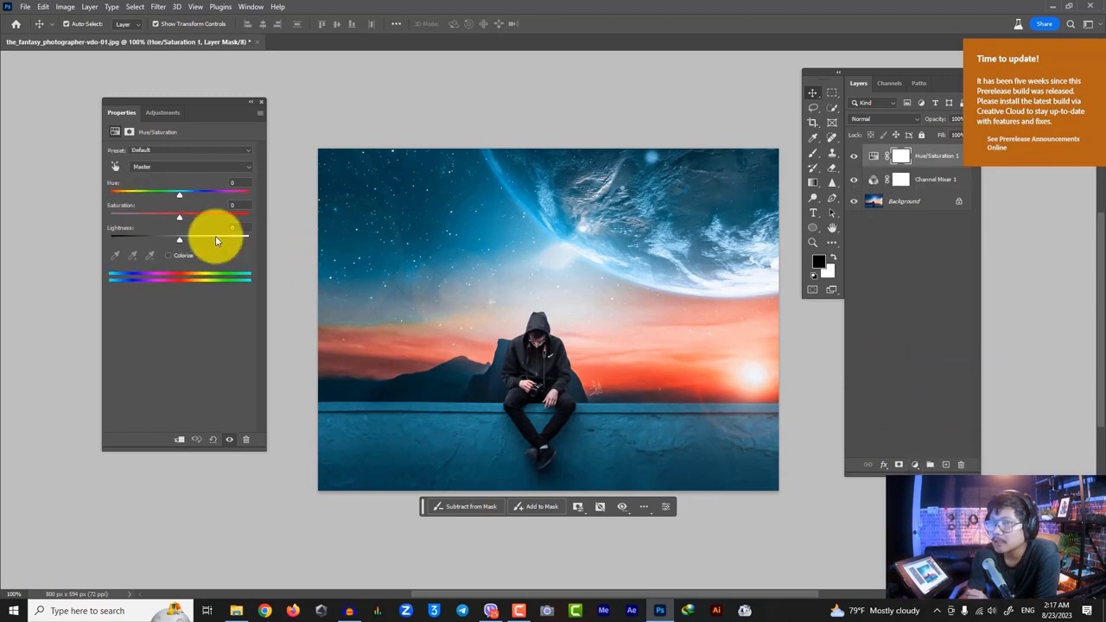
pyautogui.click(160, 166)
pyautogui.click(155, 185)
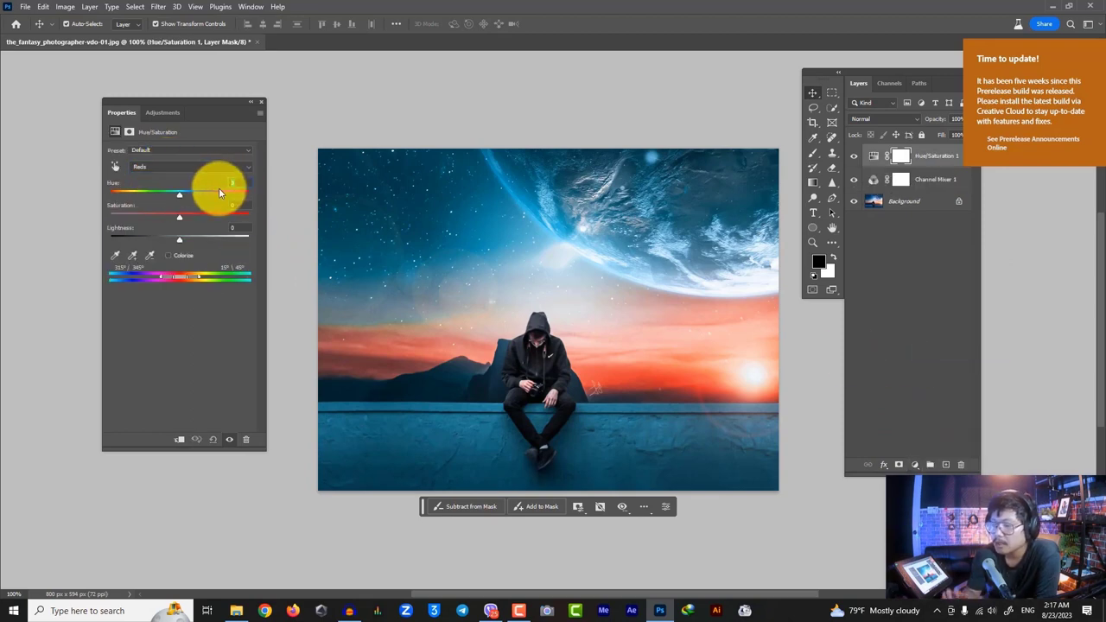
pyautogui.click(233, 183)
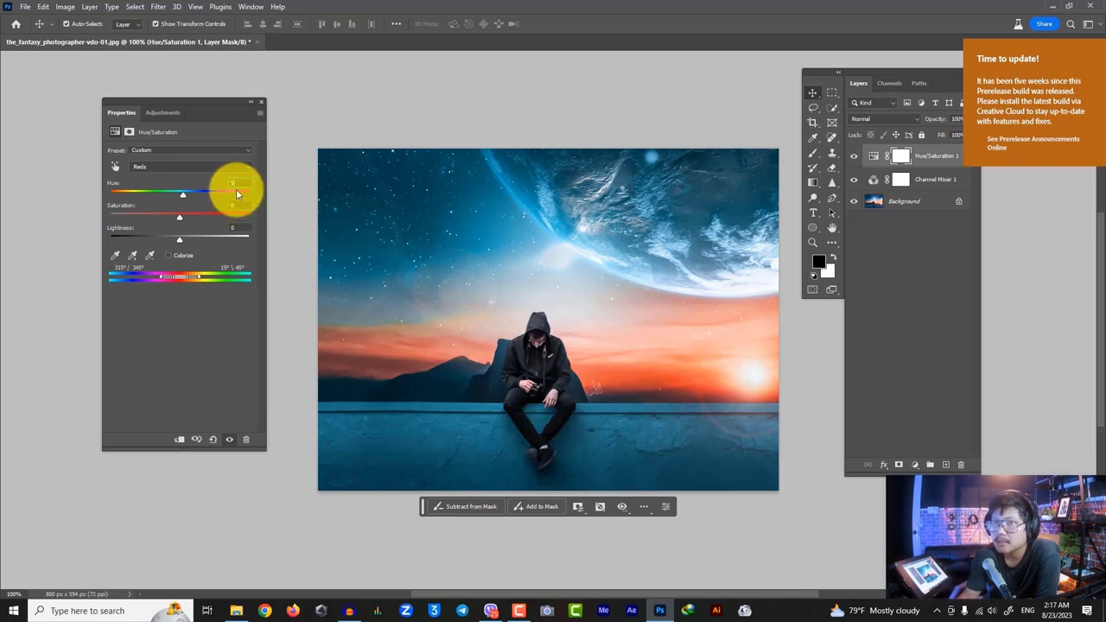
pyautogui.write('10')
pyautogui.press('Return')
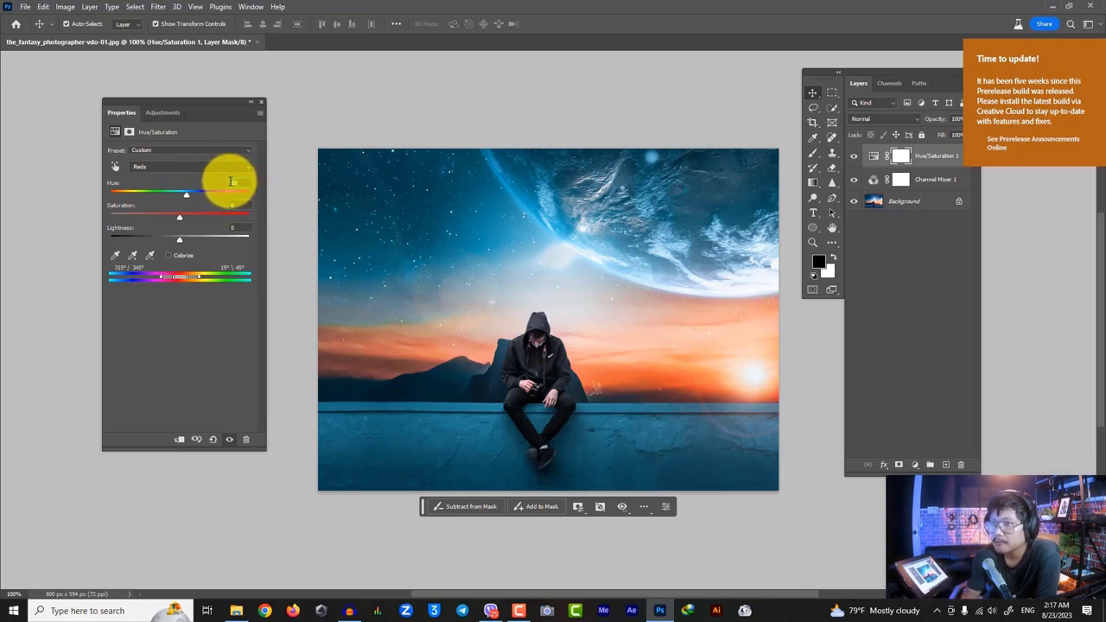
pyautogui.moveTo(236, 183); pyautogui.dragTo(208, 184)
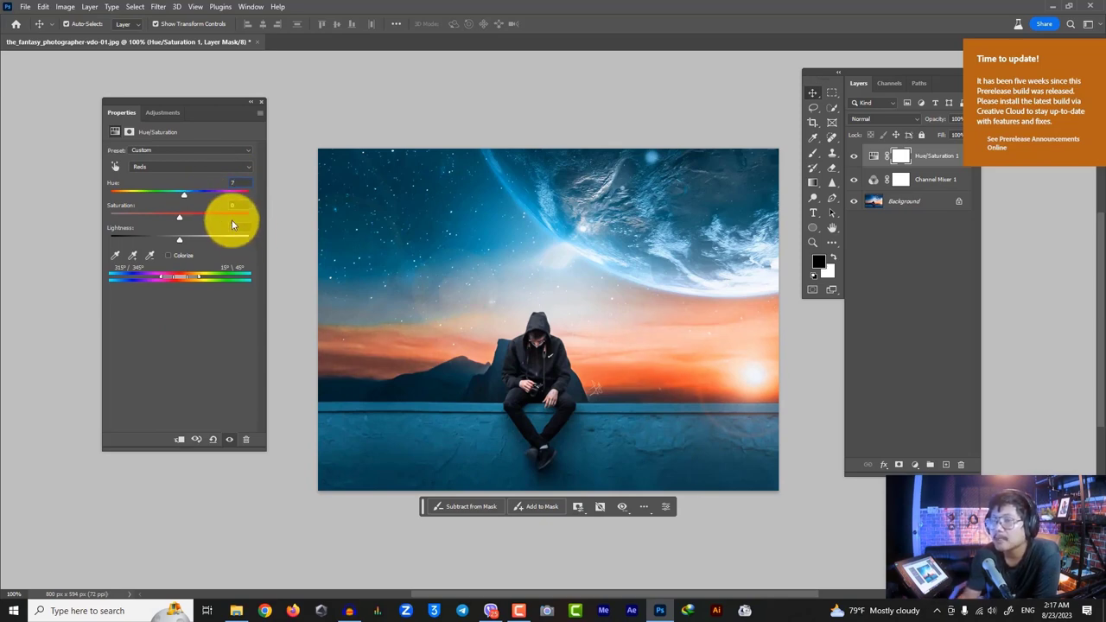
pyautogui.click(229, 206)
pyautogui.click(191, 168)
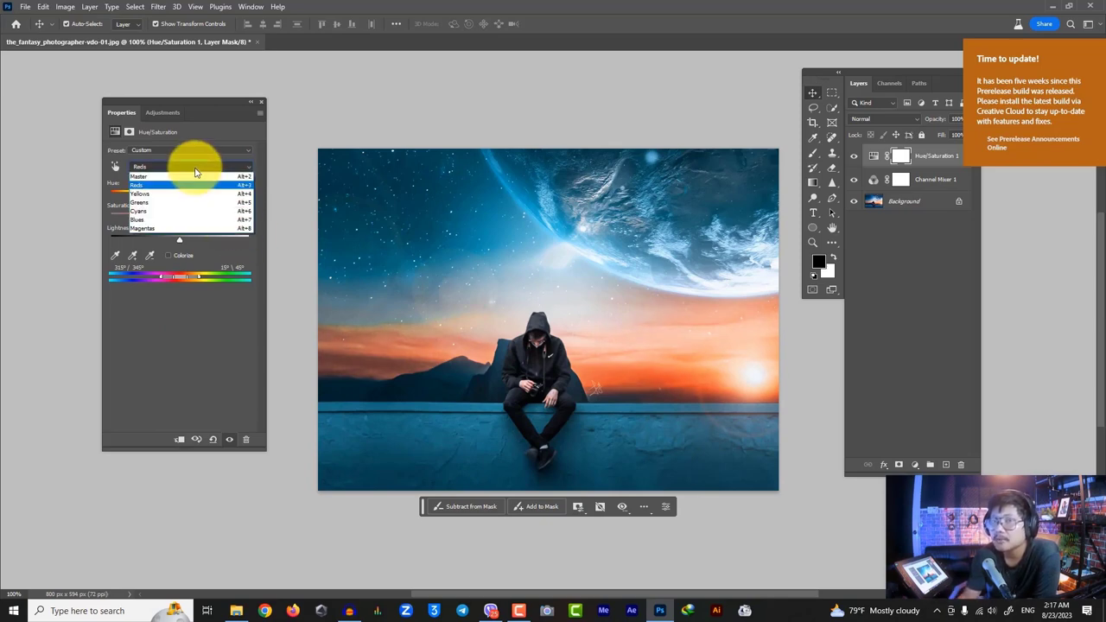
pyautogui.click(917, 163)
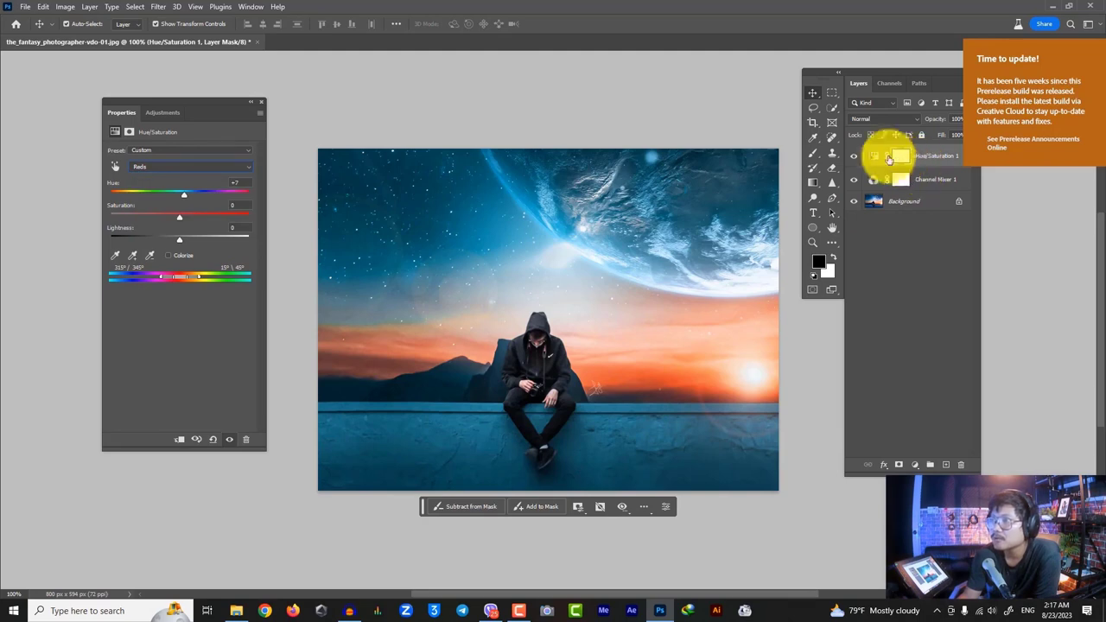
# Add a Vibrance adjustment layer with vibrance +50, and compare the image with all adjustments hidden and shown.
pyautogui.click(914, 465)
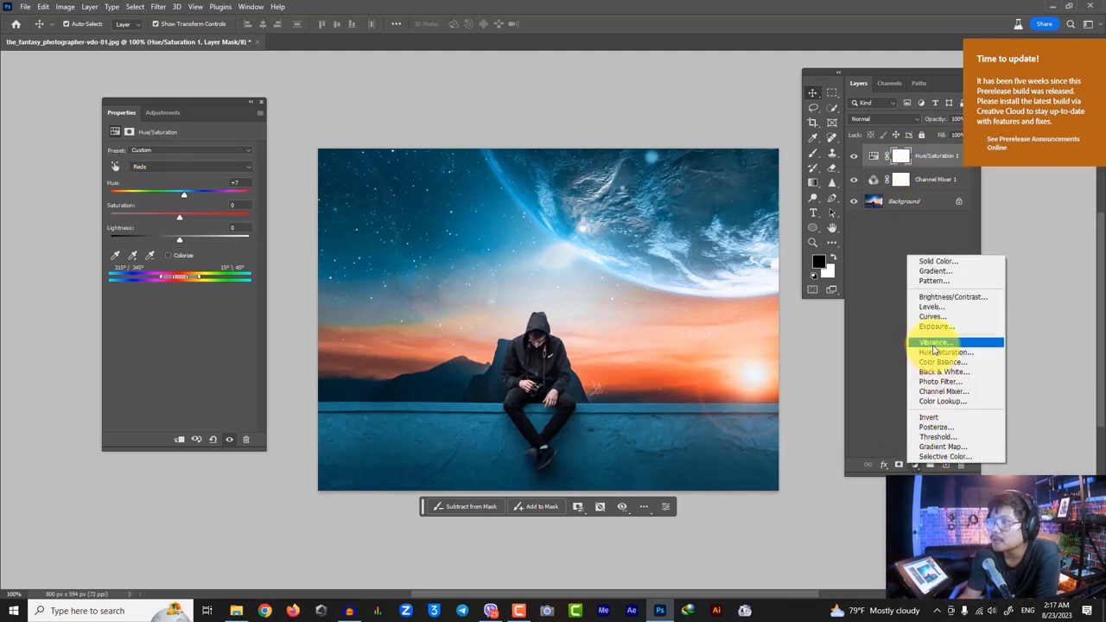
pyautogui.click(937, 342)
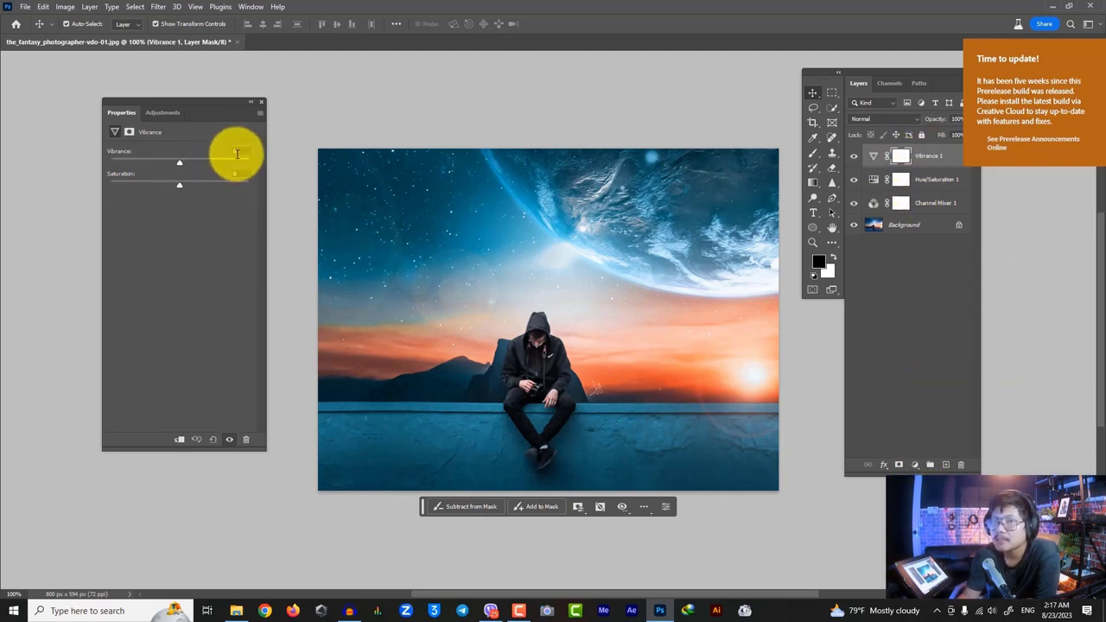
pyautogui.click(234, 152)
pyautogui.write('50')
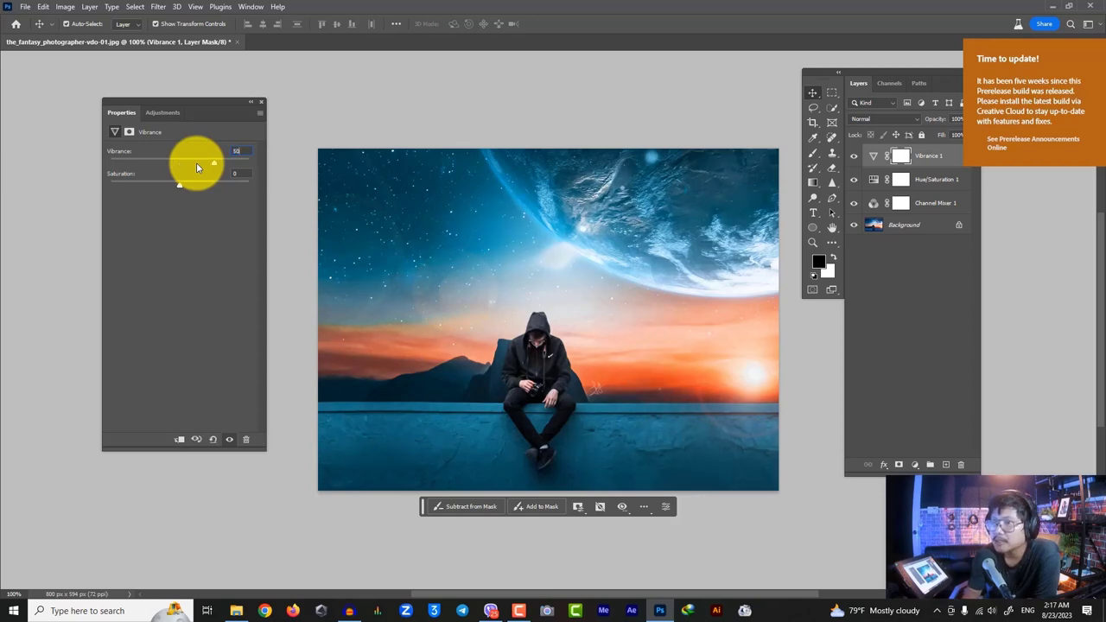
pyautogui.click(853, 158)
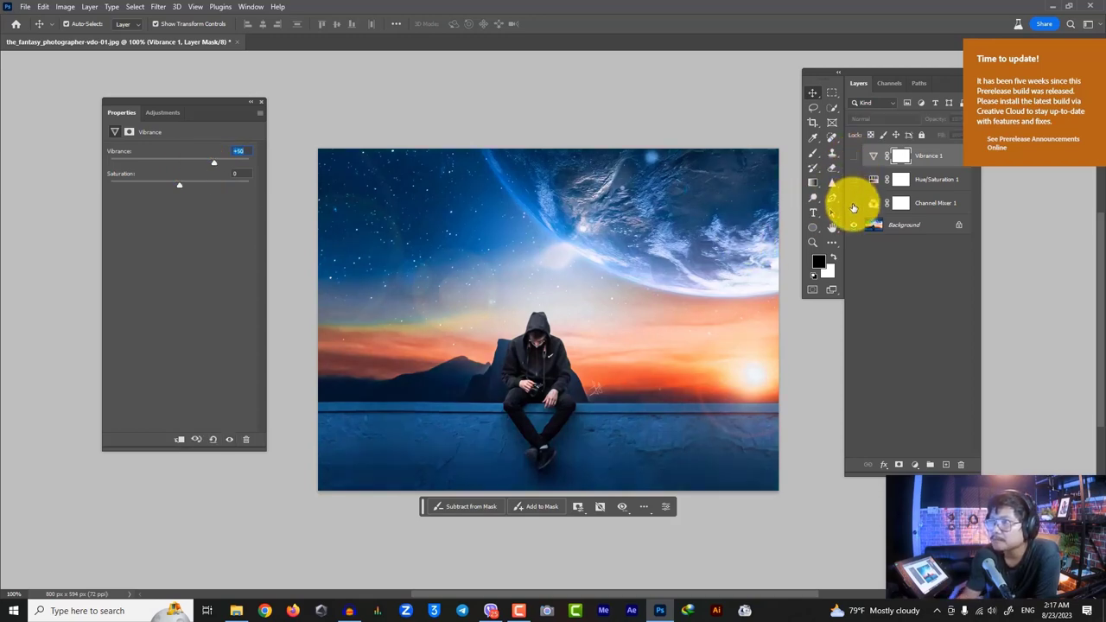
pyautogui.click(852, 158)
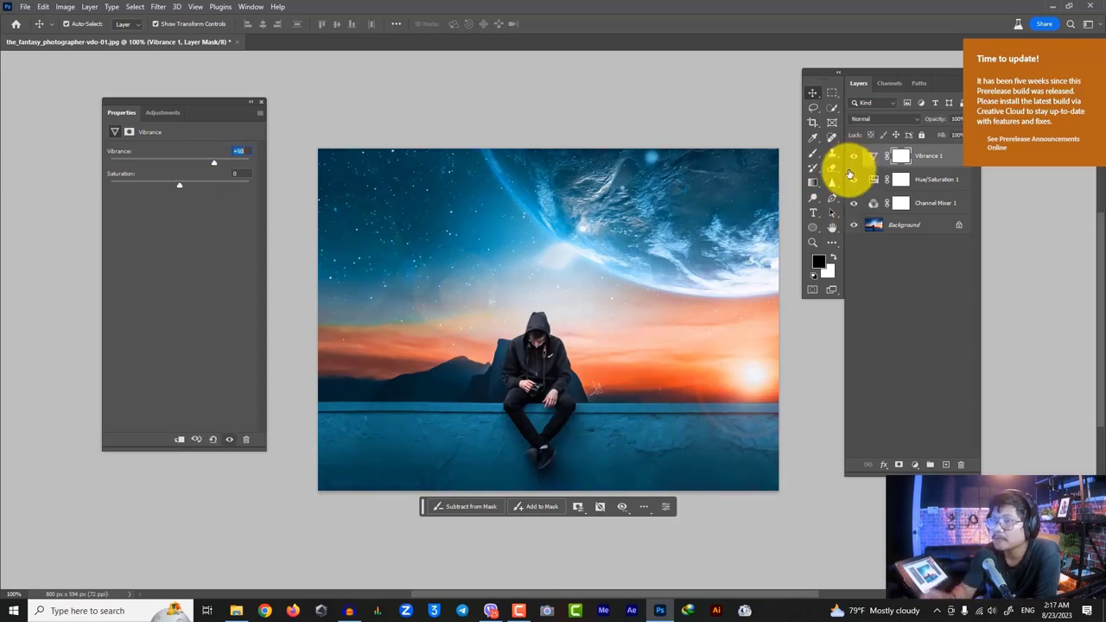
pyautogui.click(852, 158)
pyautogui.click(852, 158)
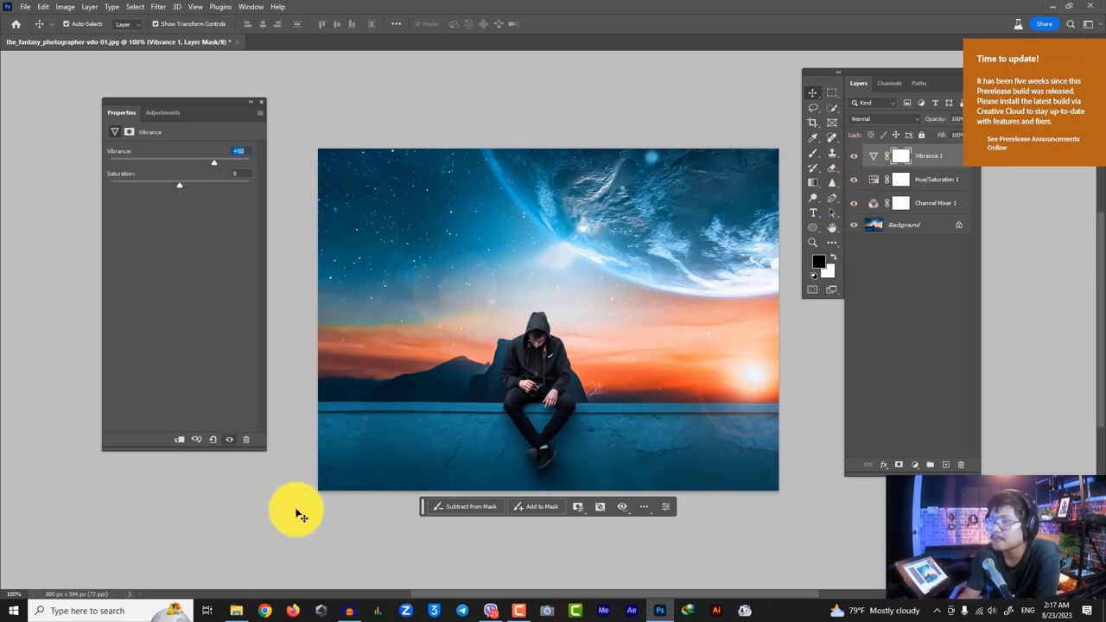
# Open screenshot-2023-06-27-at-10-26-14-am-649af18d8e4b3 from the color effects folder in Photoshop as a separate document.
pyautogui.click(236, 609)
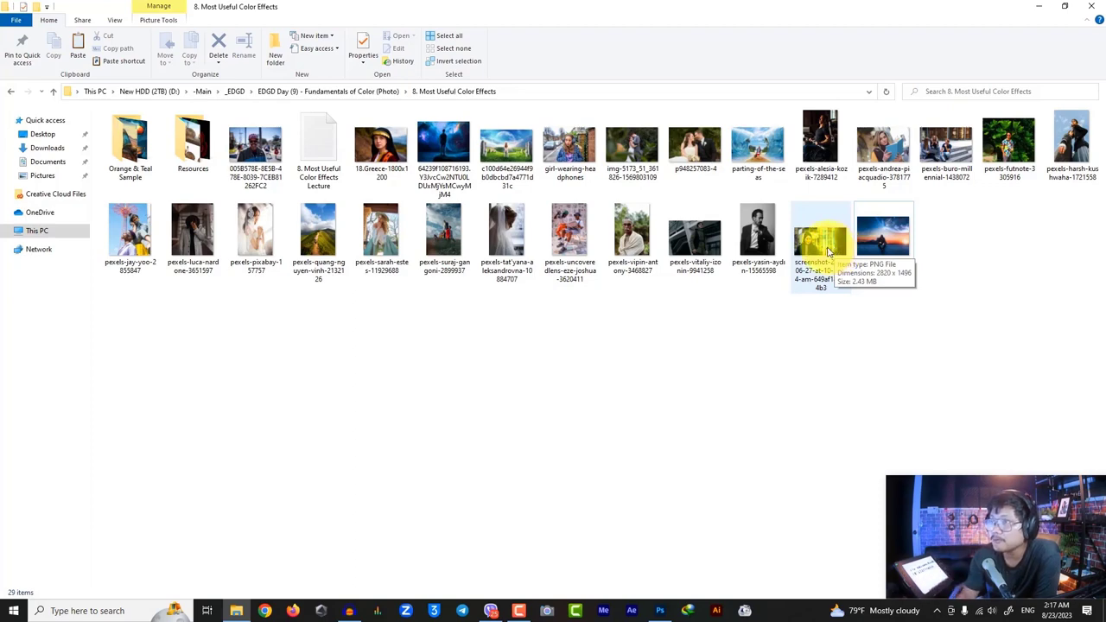
pyautogui.moveTo(815, 242); pyautogui.dragTo(563, 34)
pyautogui.hotkey('ctrl', '-')
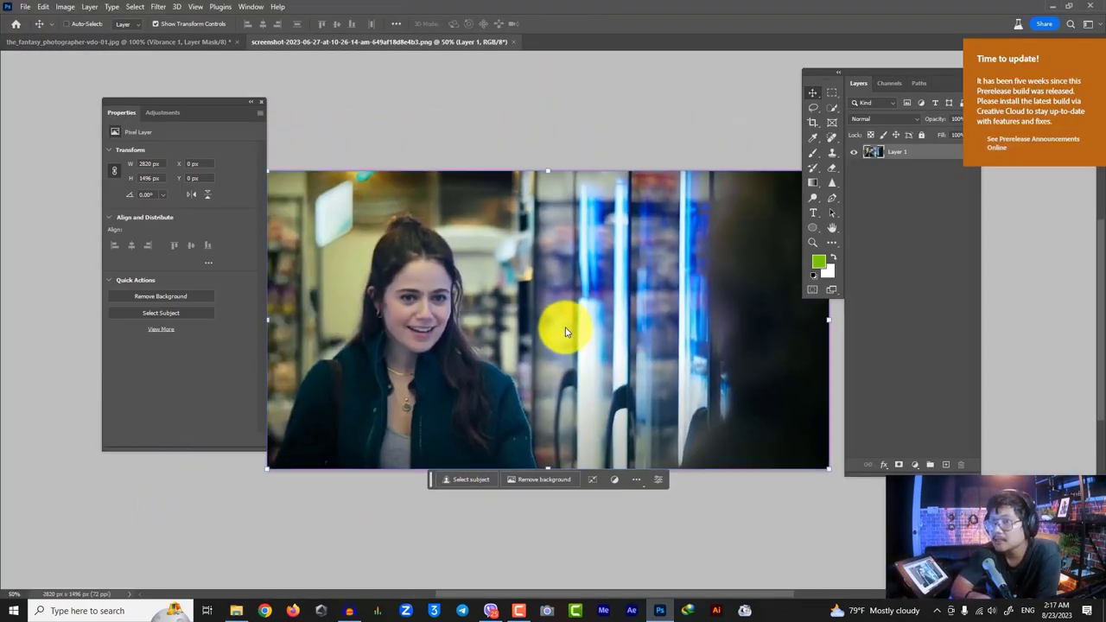
# Add a Channel Mixer adjustment layer above the photo and, in the Green output channel, set Green to +50% and Blue to +50%.
pyautogui.click(915, 465)
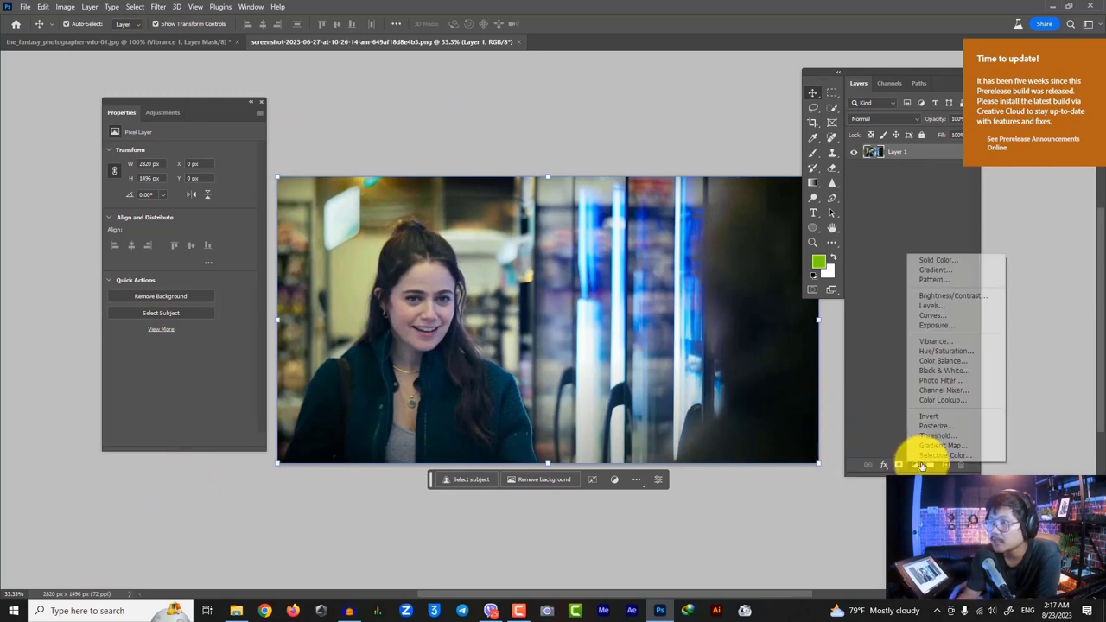
pyautogui.click(924, 390)
pyautogui.moveTo(225, 228); pyautogui.dragTo(205, 204)
pyautogui.moveTo(216, 244); pyautogui.dragTo(201, 240)
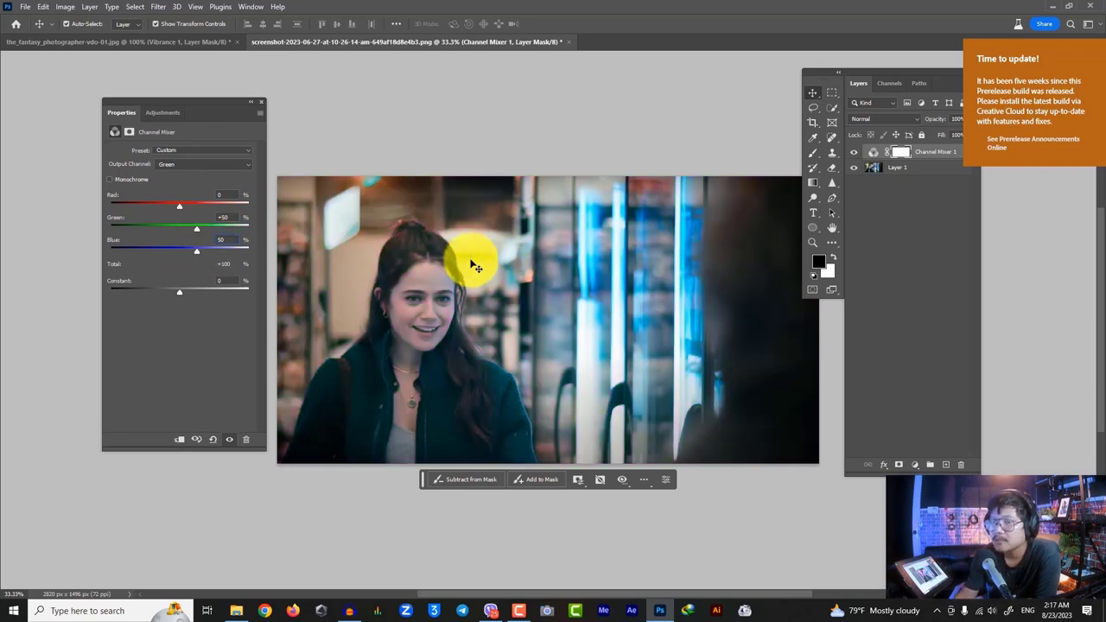
# Add a Hue/Saturation adjustment layer above the Channel Mixer and set the hue of the Reds to +5.
pyautogui.click(914, 463)
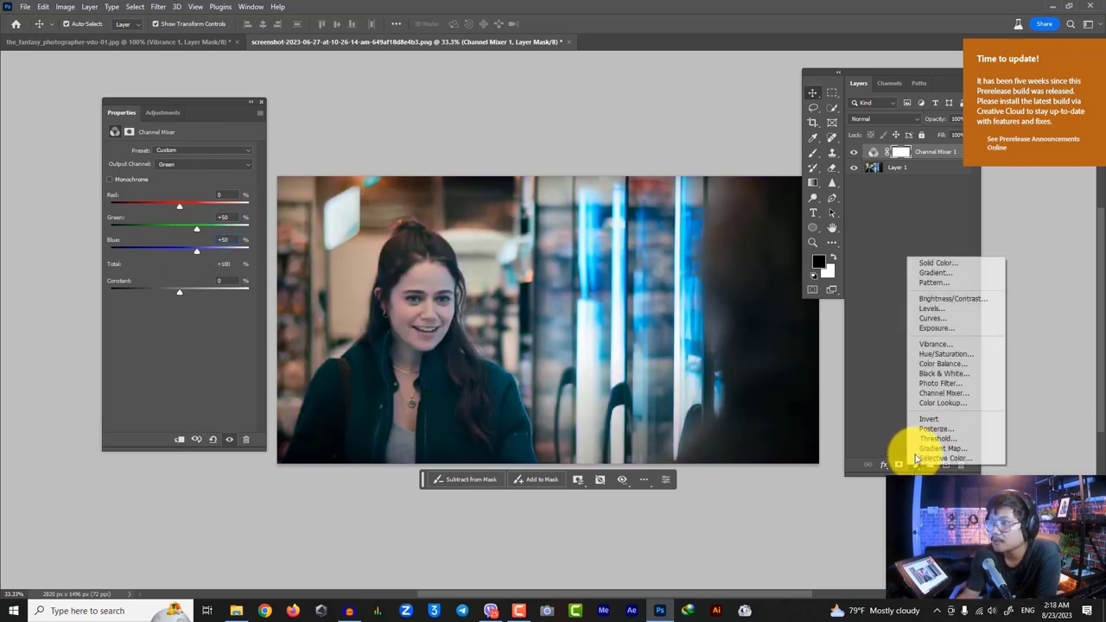
pyautogui.click(945, 354)
pyautogui.click(186, 167)
pyautogui.click(170, 185)
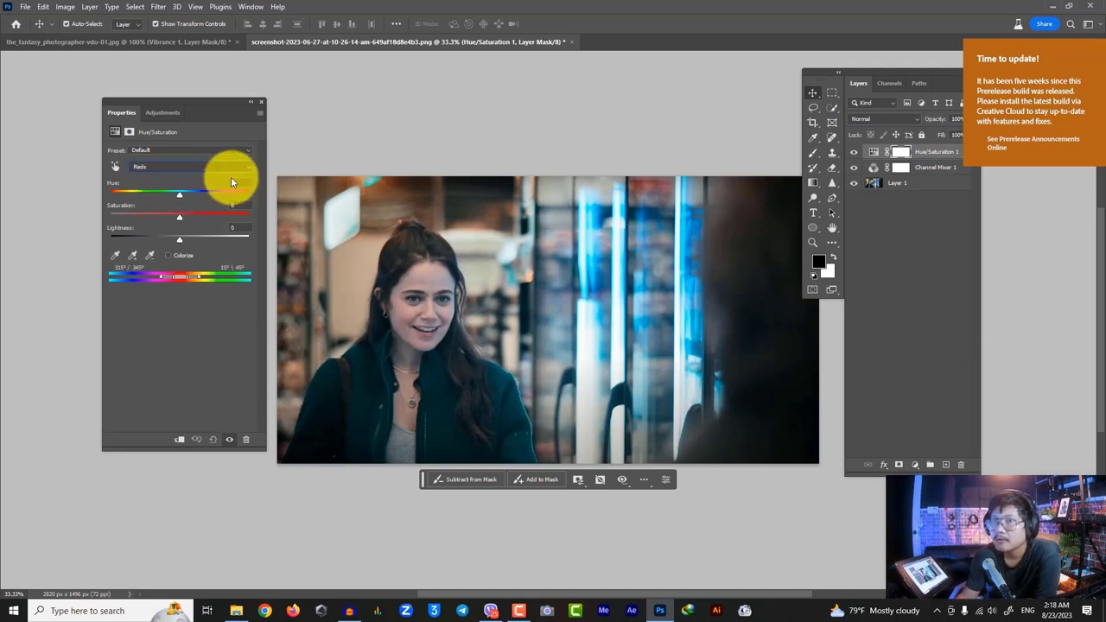
pyautogui.moveTo(190, 194); pyautogui.dragTo(191, 194)
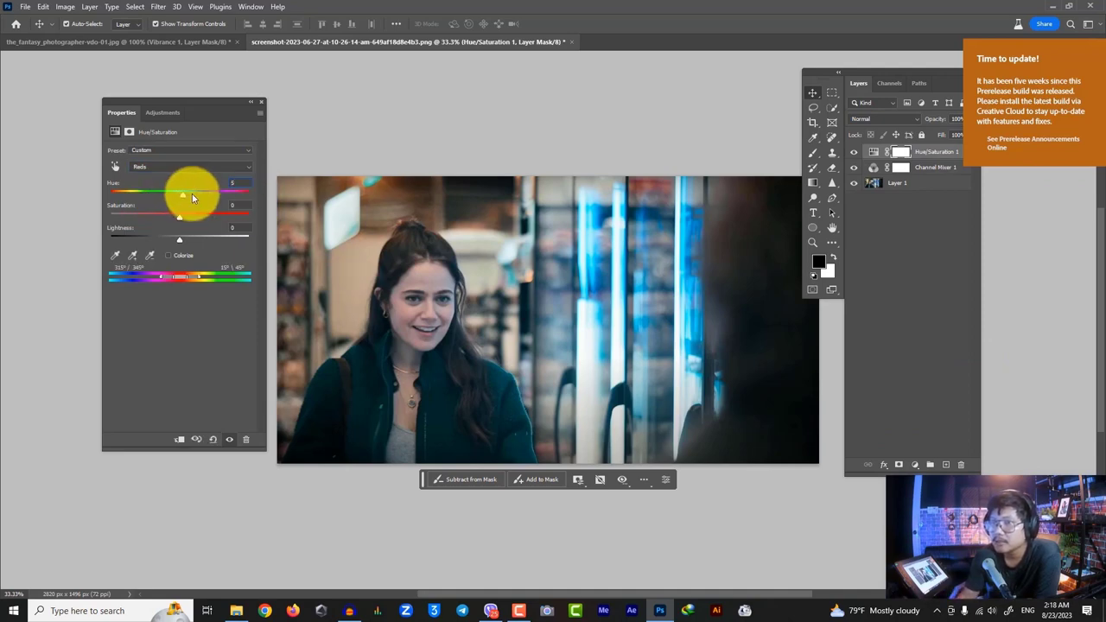
# Add a Vibrance adjustment layer with vibrance +95, and compare the woman's photo with all adjustments hidden and shown.
pyautogui.click(915, 463)
pyautogui.click(938, 345)
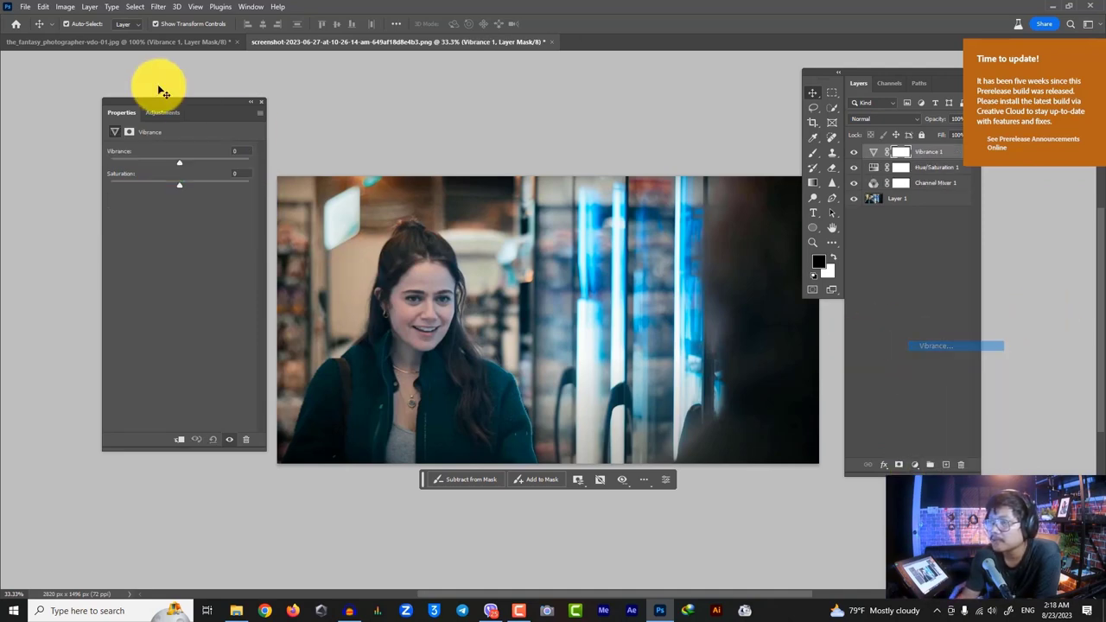
pyautogui.moveTo(180, 162); pyautogui.dragTo(245, 162)
pyautogui.click(853, 165)
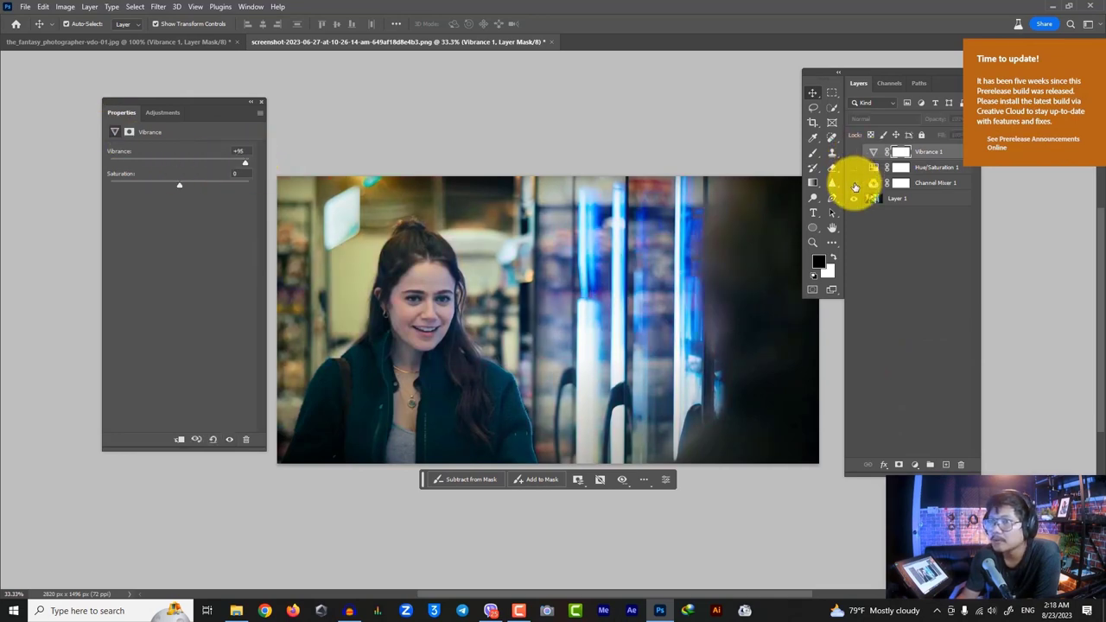
pyautogui.click(854, 183)
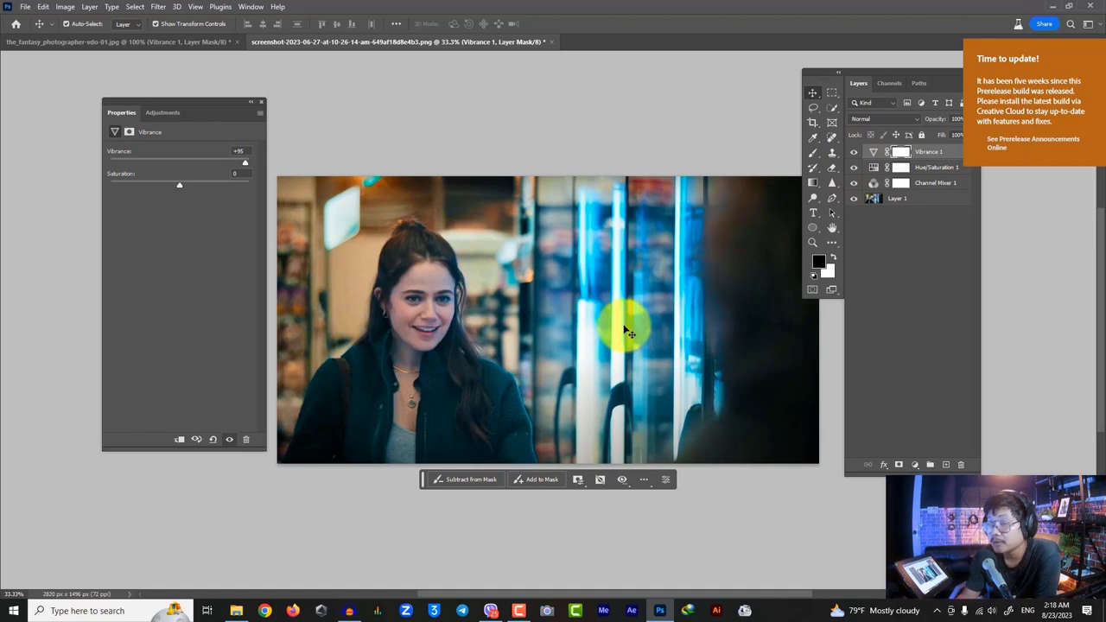
# Open viber_image_2023-08-17_22-38-38-537 from the Resources folder in Photoshop as a separate document.
pyautogui.click(236, 611)
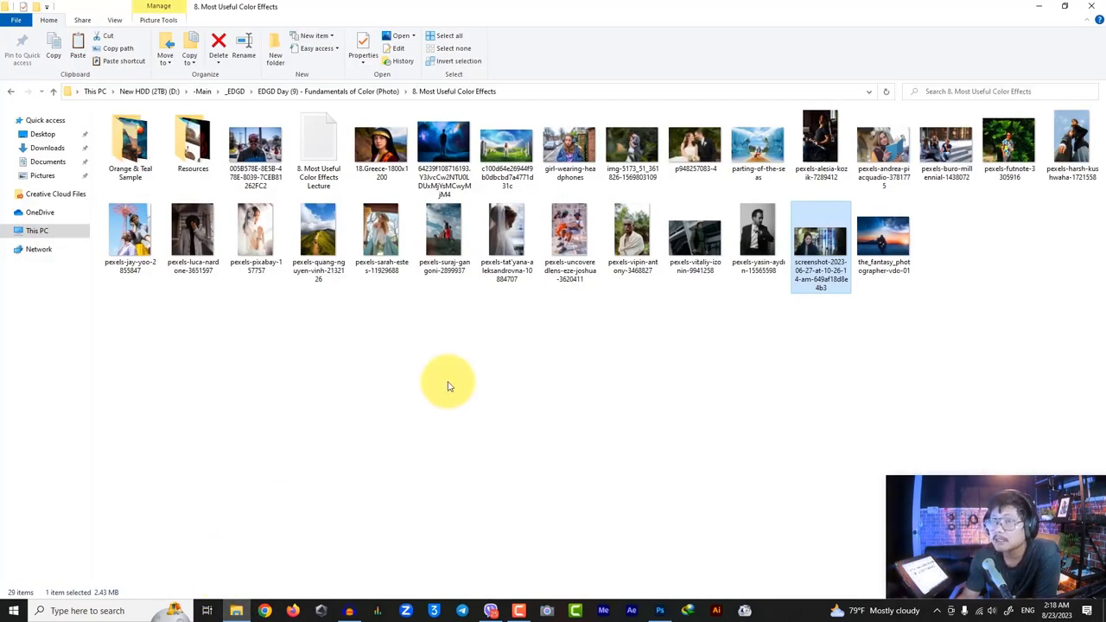
pyautogui.doubleClick(207, 165)
pyautogui.moveTo(128, 149); pyautogui.dragTo(657, 41)
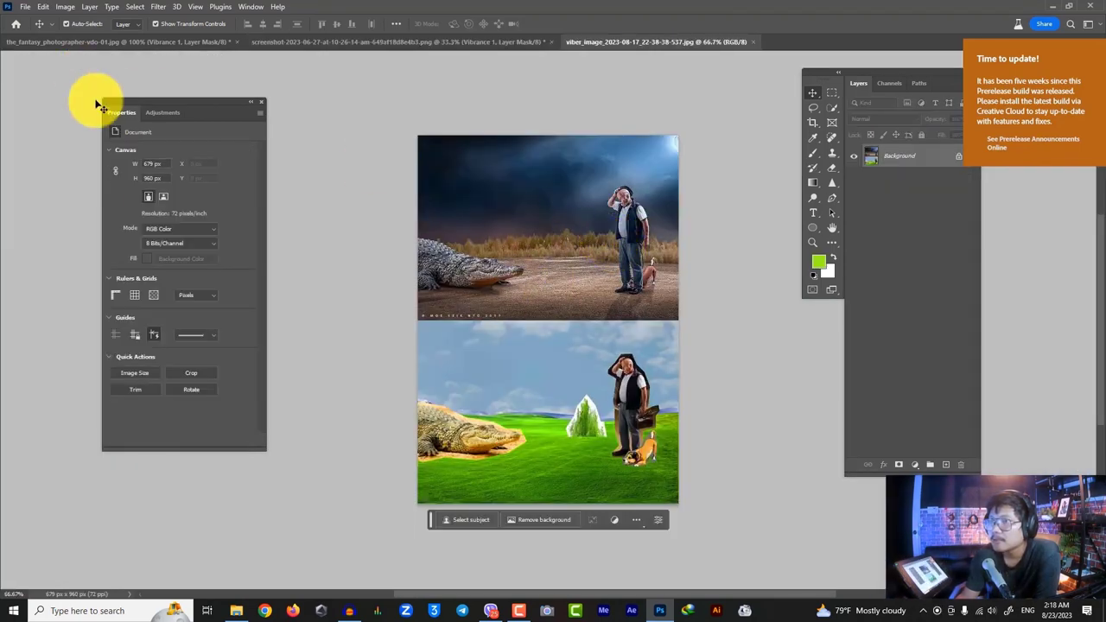
# Crop the image to the upper picture of the man and crocodile, about 679 by 451 px, and clear the selection.
pyautogui.press('m')
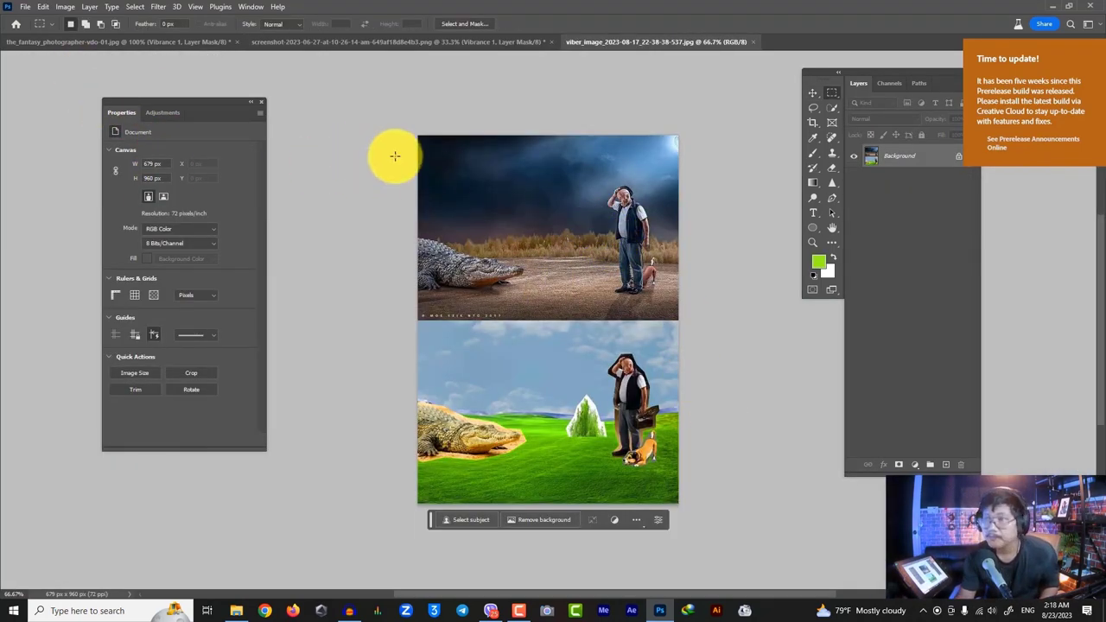
pyautogui.moveTo(415, 134); pyautogui.dragTo(697, 309)
pyautogui.click(66, 7)
pyautogui.click(73, 125)
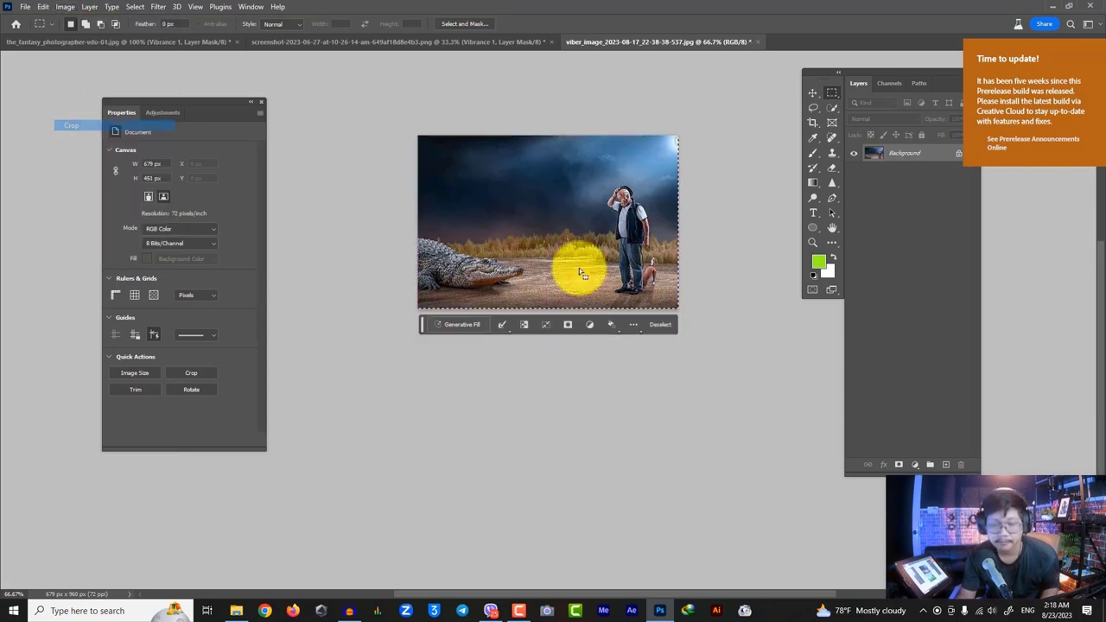
pyautogui.hotkey('ctrl', 'd')
pyautogui.press('v')
pyautogui.hotkey('ctrl', '1')
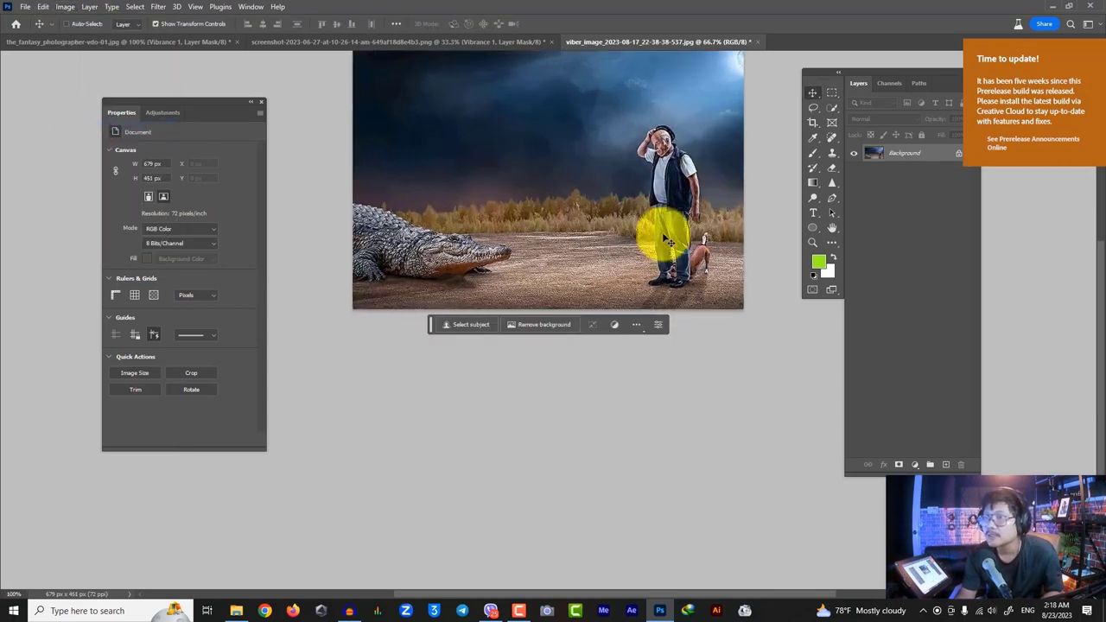
# Add a Channel Mixer adjustment layer to the crocodile picture and set Green to +50% and Blue to +50% in the Green output channel.
pyautogui.click(914, 464)
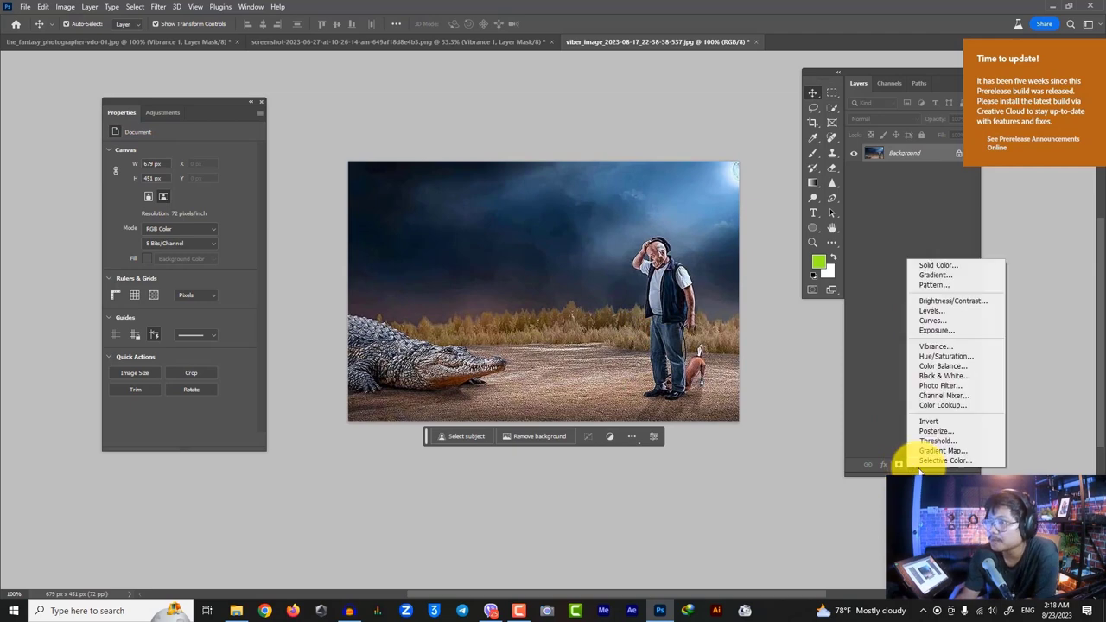
pyautogui.click(943, 395)
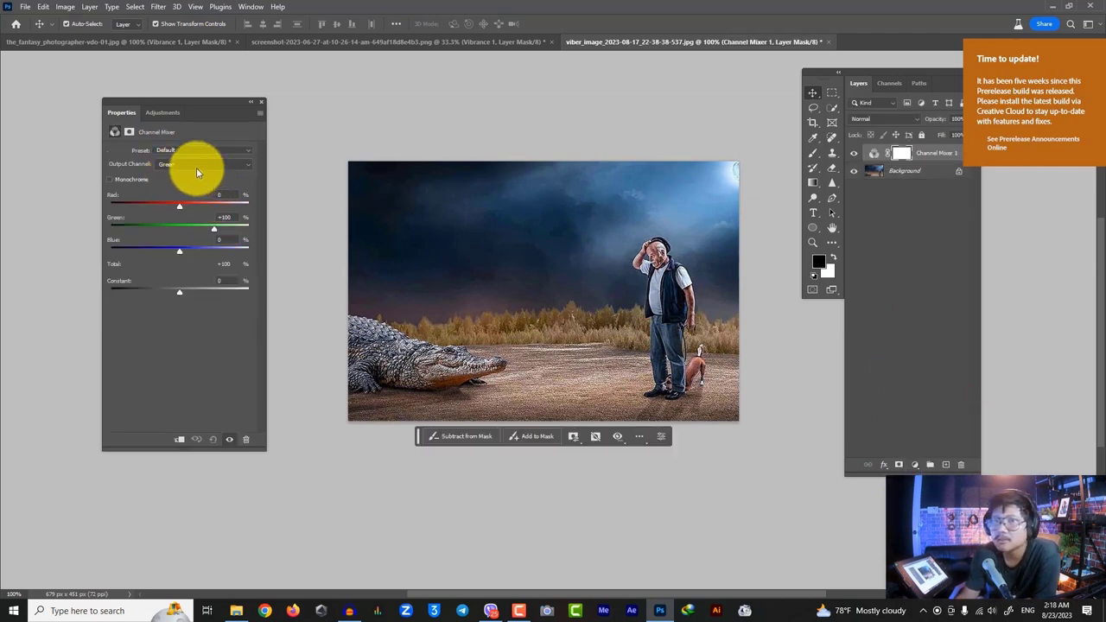
pyautogui.click(236, 219)
pyautogui.write('50')
pyautogui.press('Tab')
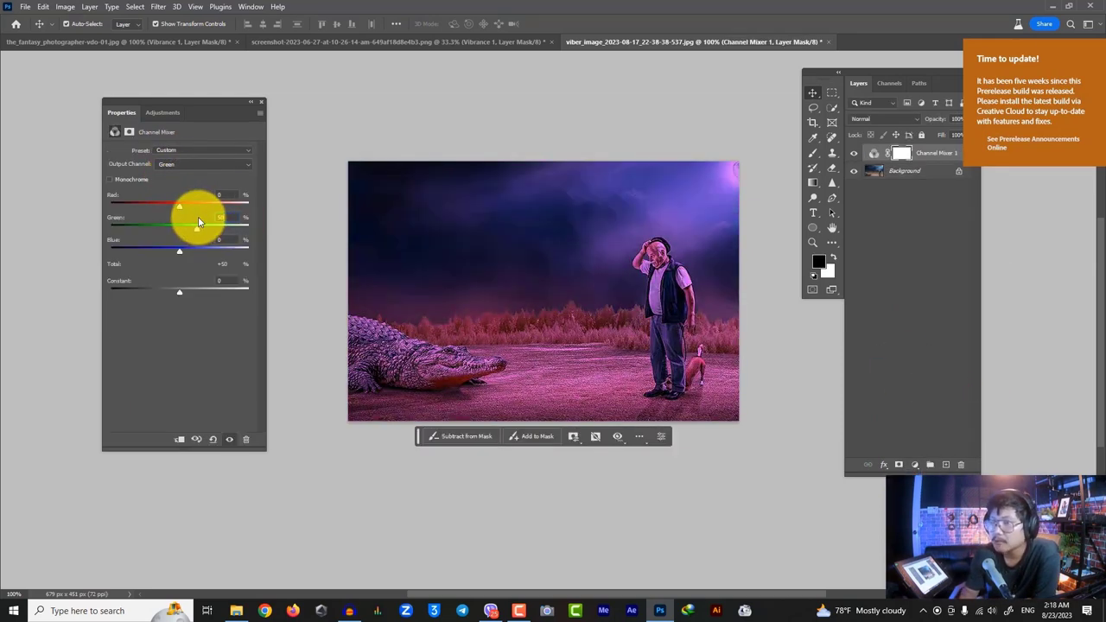
pyautogui.write('50')
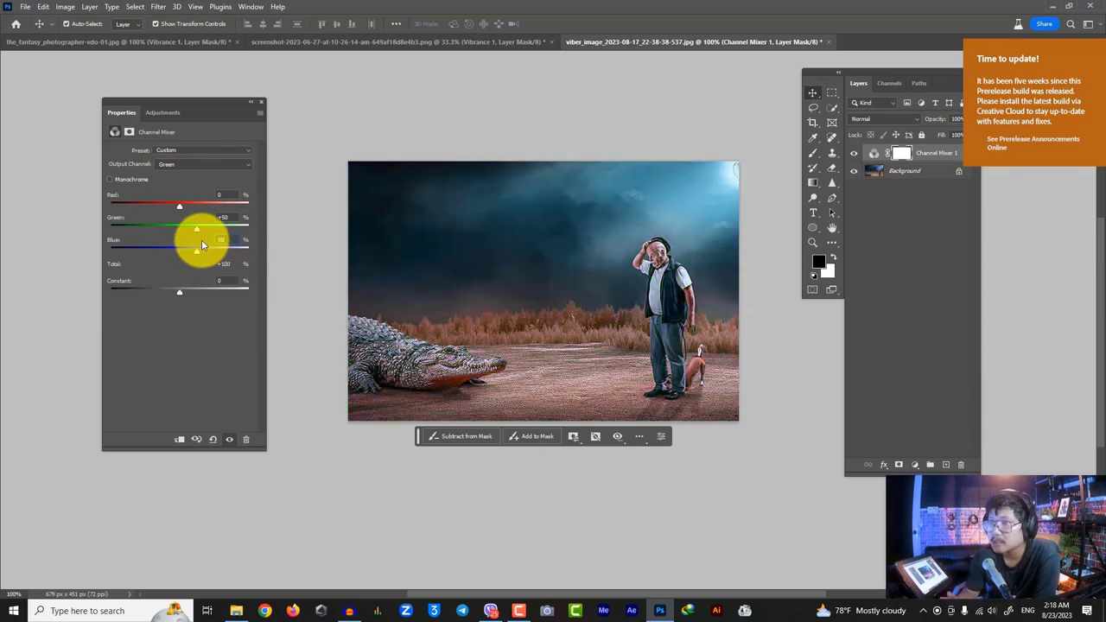
# Add a Hue/Saturation adjustment layer to the crocodile picture and set the hue of the Reds to +7.
pyautogui.click(913, 465)
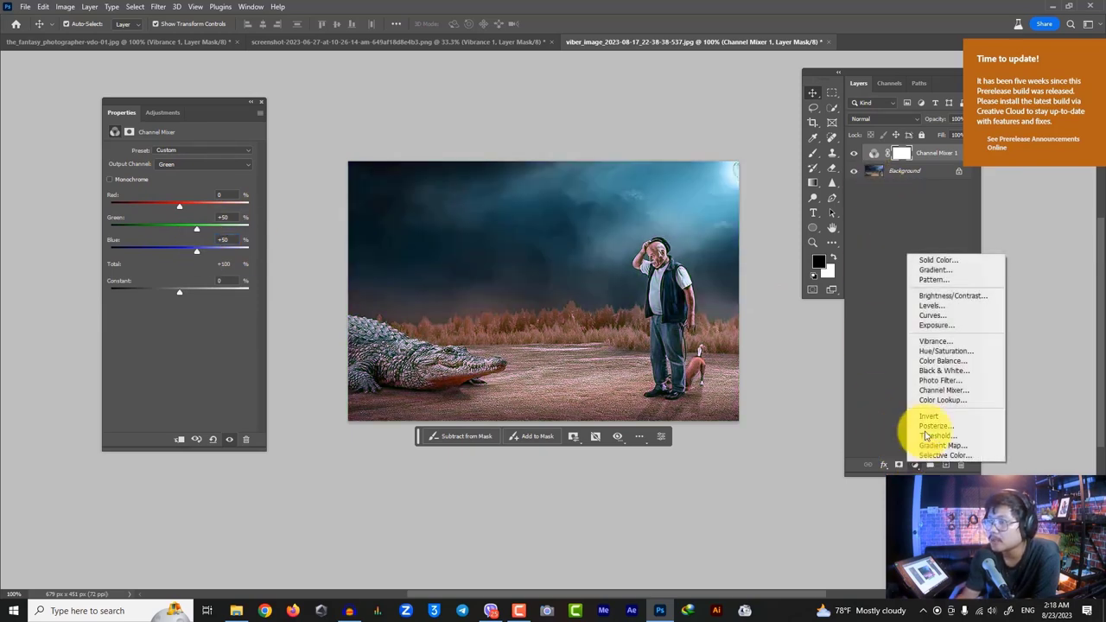
pyautogui.click(950, 350)
pyautogui.click(188, 168)
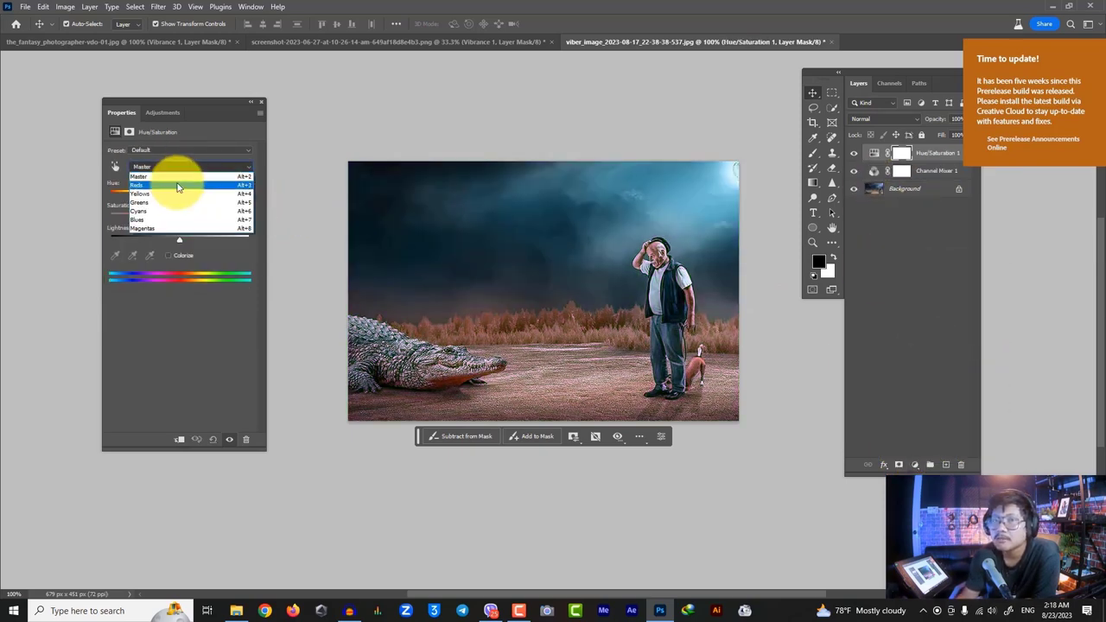
pyautogui.click(180, 178)
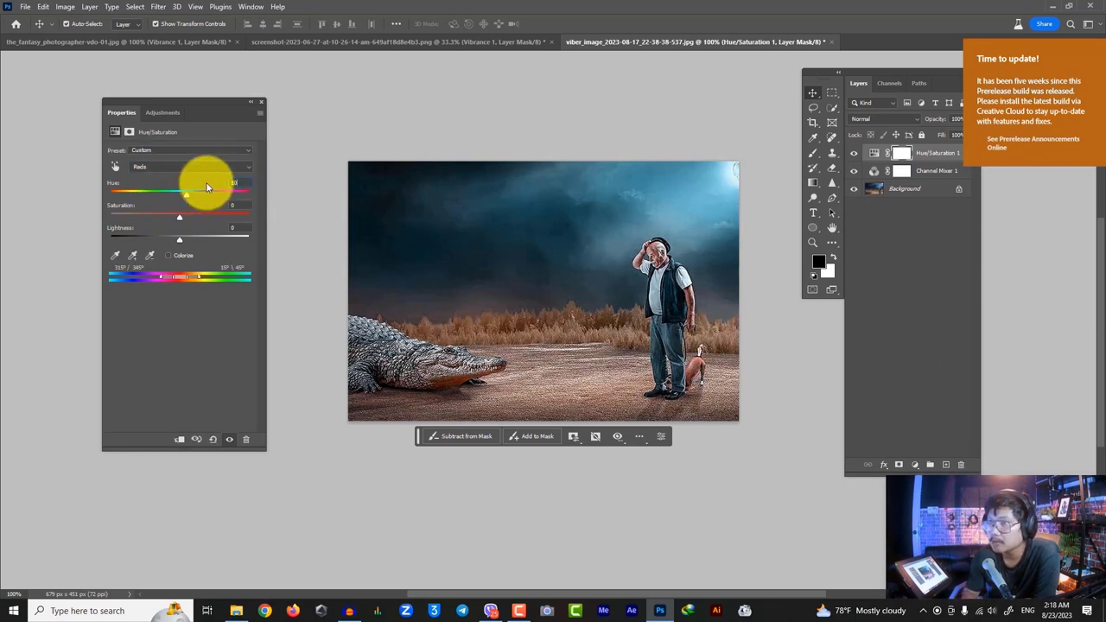
pyautogui.click(237, 183)
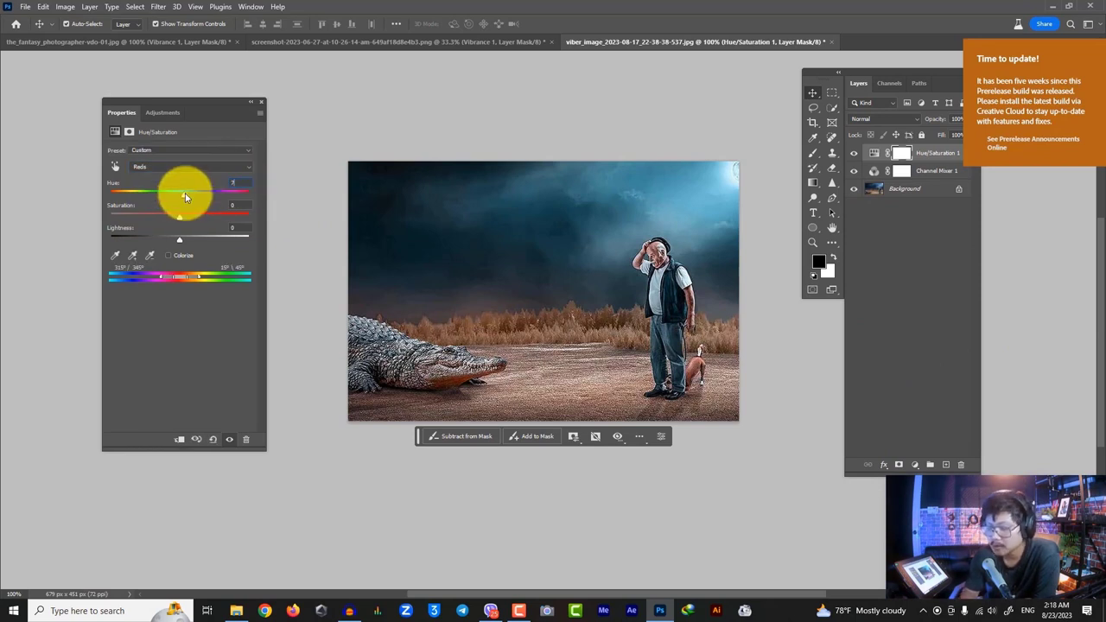
# Add a Vibrance adjustment layer with vibrance +100, and compare the crocodile picture with all adjustments hidden and shown.
pyautogui.click(915, 464)
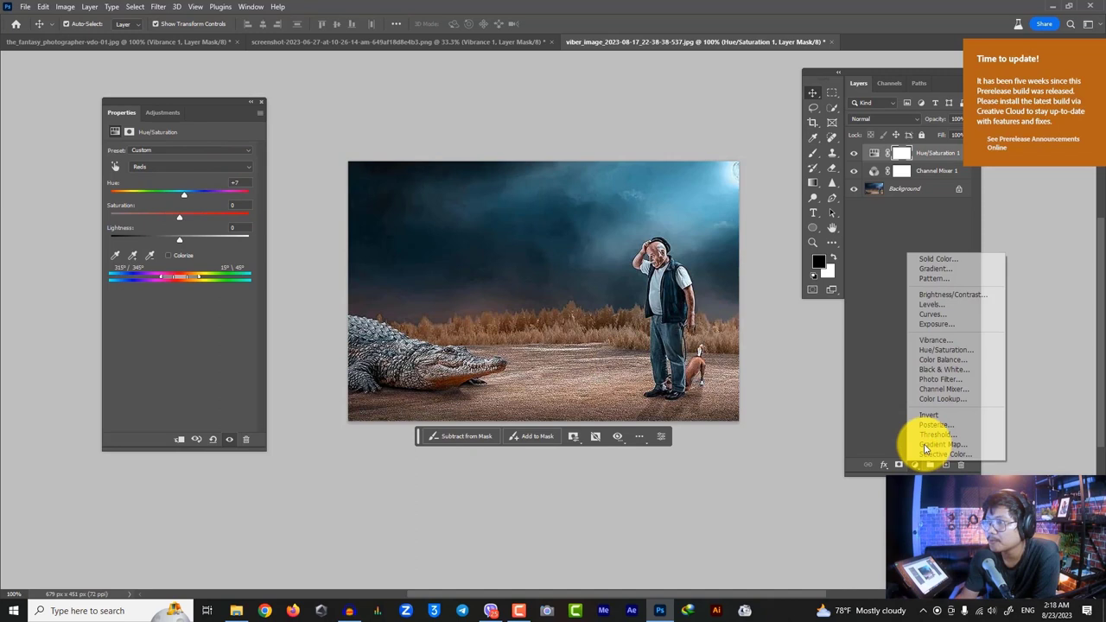
pyautogui.click(948, 342)
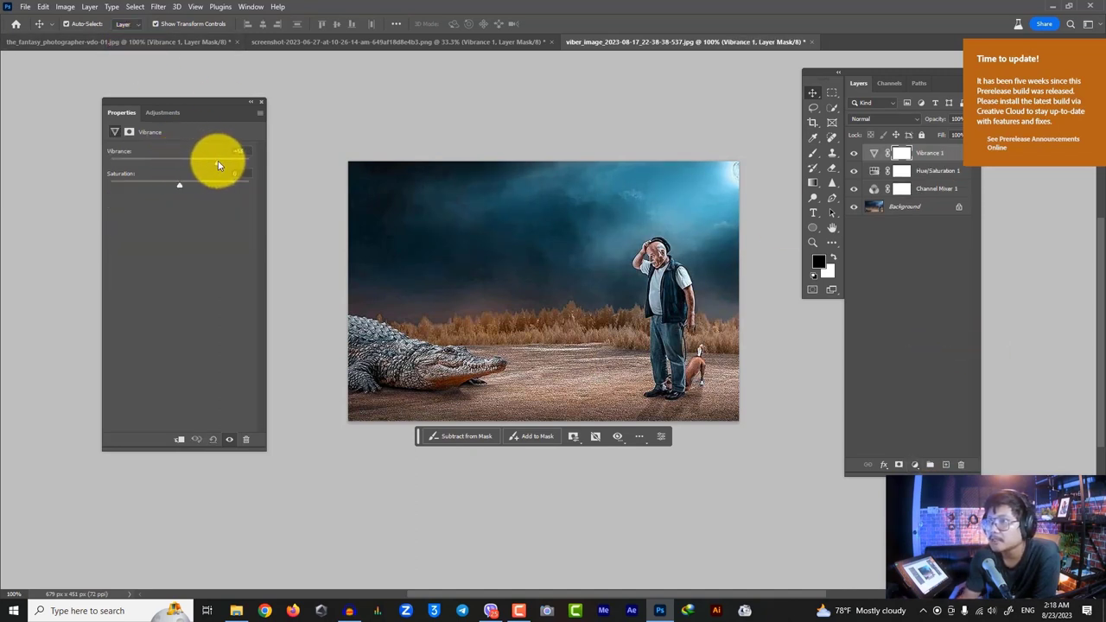
pyautogui.moveTo(218, 163); pyautogui.dragTo(268, 166)
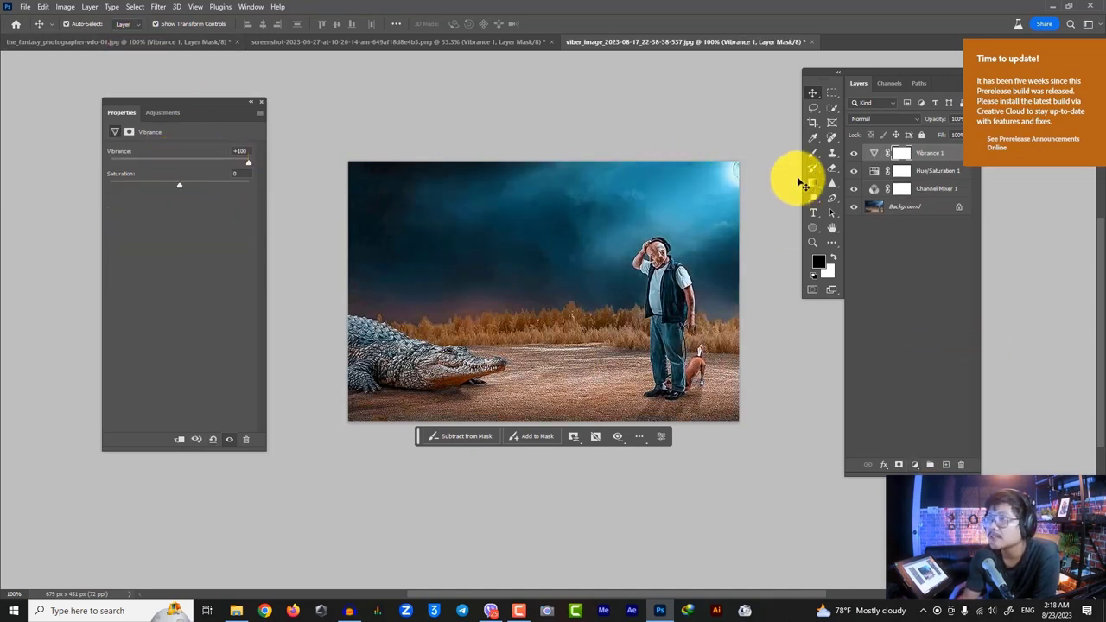
pyautogui.click(854, 153)
pyautogui.moveTo(853, 193); pyautogui.dragTo(851, 152)
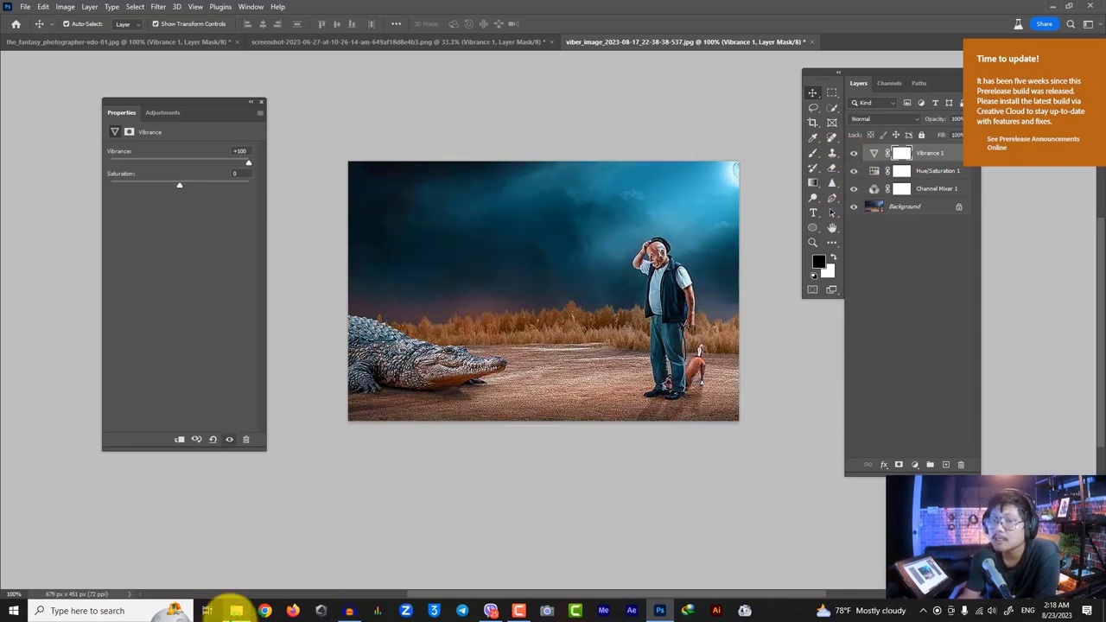
# Return to the 8. Most Useful Color Effects folder and open c100d64e26944f9b0dbcbd7a4771d31c in Photoshop as a separate document.
pyautogui.click(236, 611)
pyautogui.click(453, 92)
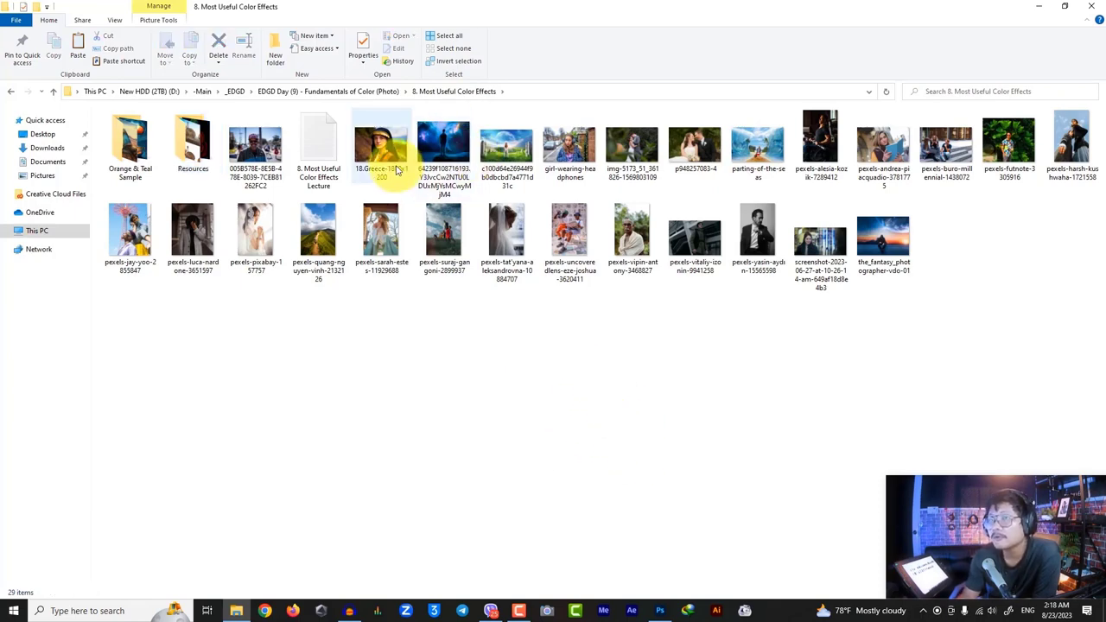
pyautogui.moveTo(501, 145); pyautogui.dragTo(657, 41)
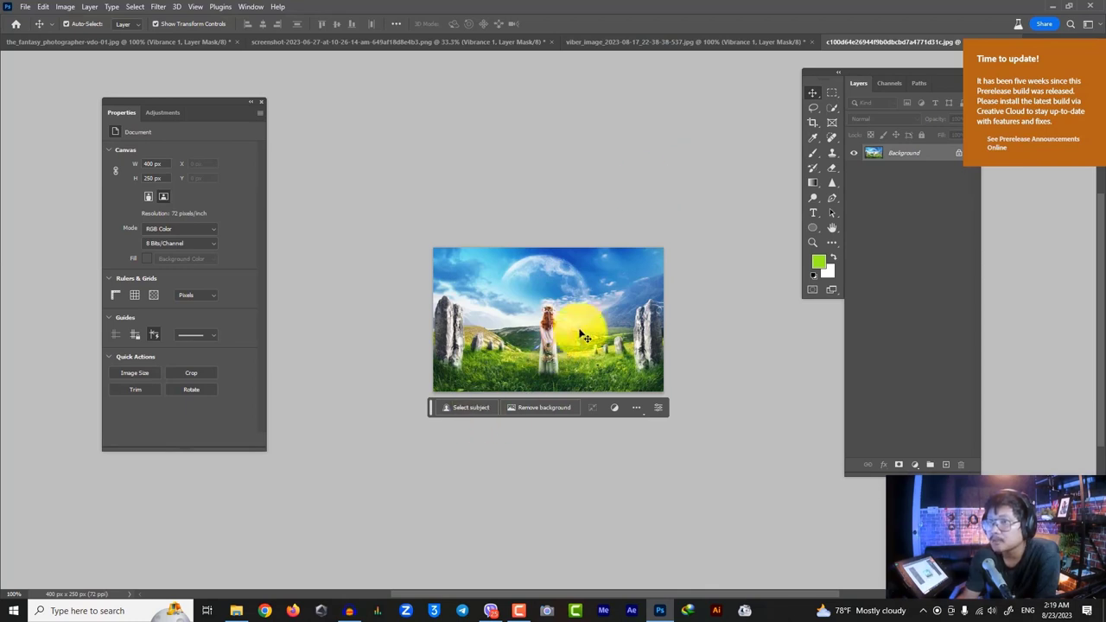
# Add a Channel Mixer adjustment layer with Green +50% and Blue +50% in the Green output channel, and compare the landscape with it hidden and shown.
pyautogui.click(916, 465)
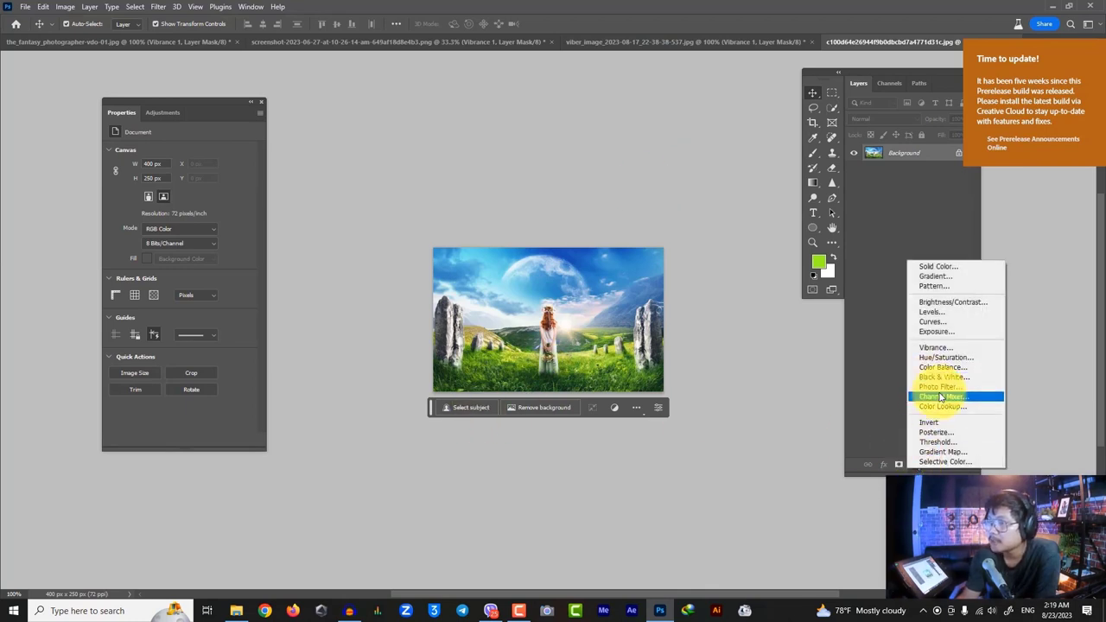
pyautogui.click(944, 397)
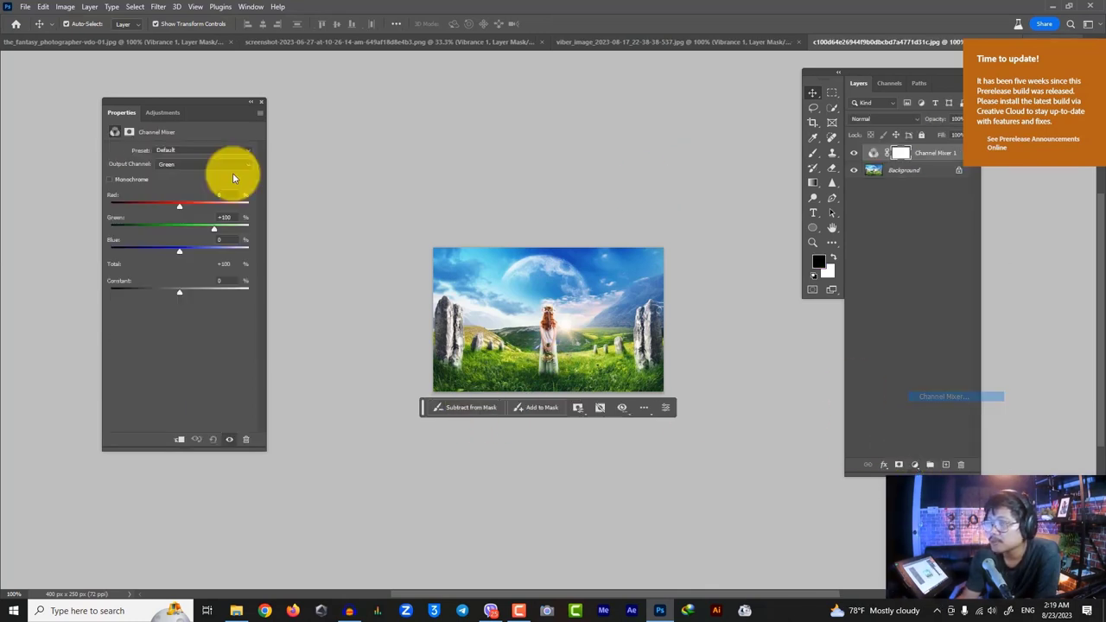
pyautogui.click(233, 217)
pyautogui.write('50')
pyautogui.press('Tab')
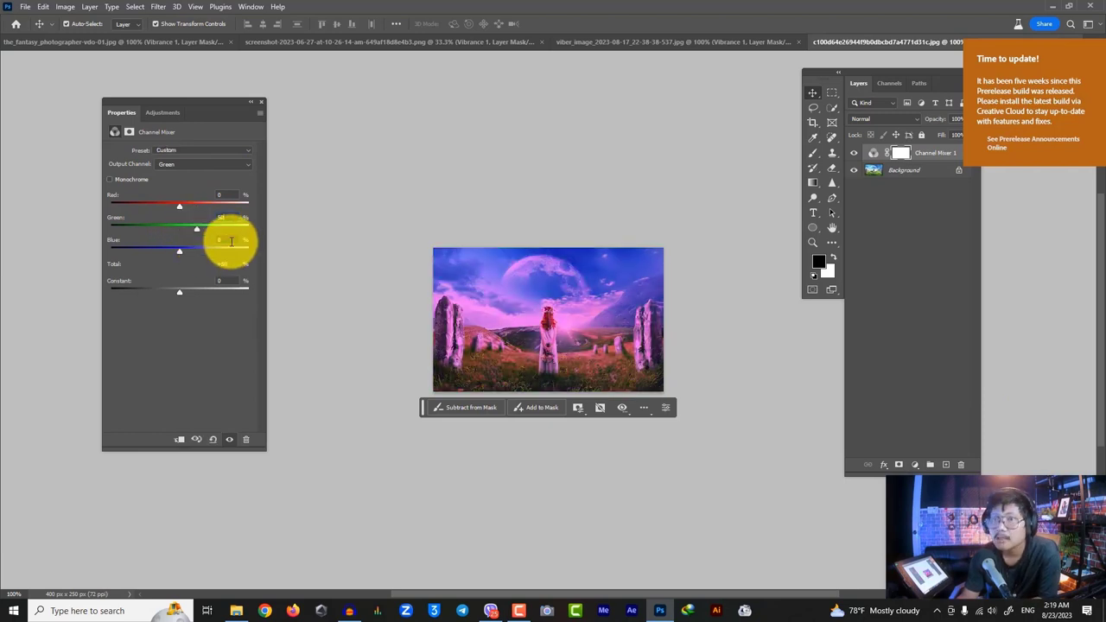
pyautogui.write('50')
pyautogui.press('Return')
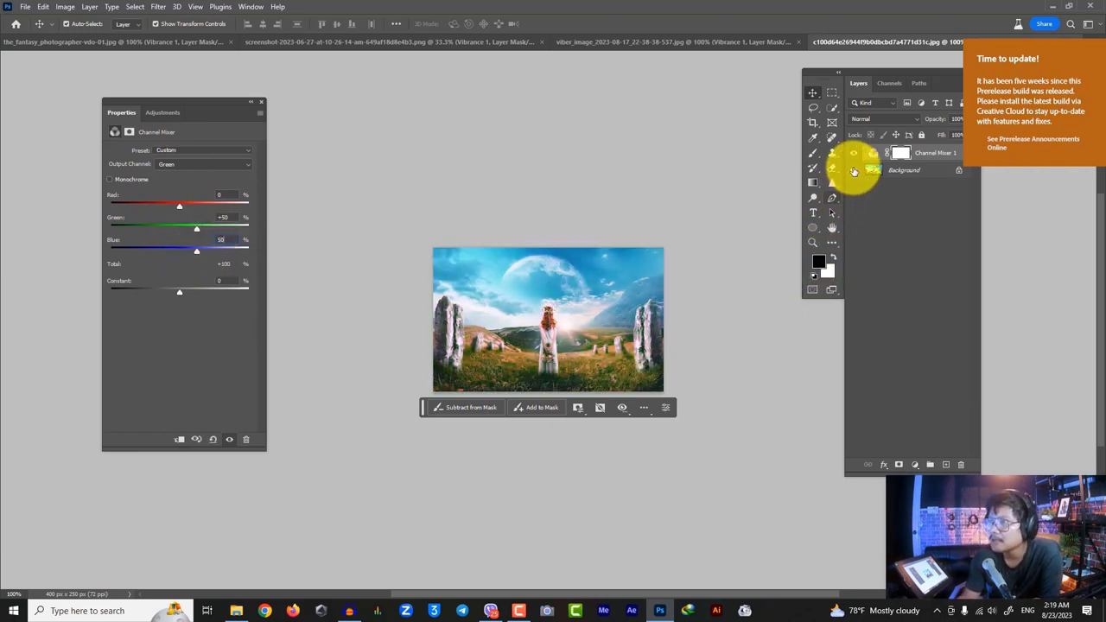
pyautogui.click(852, 154)
pyautogui.click(852, 153)
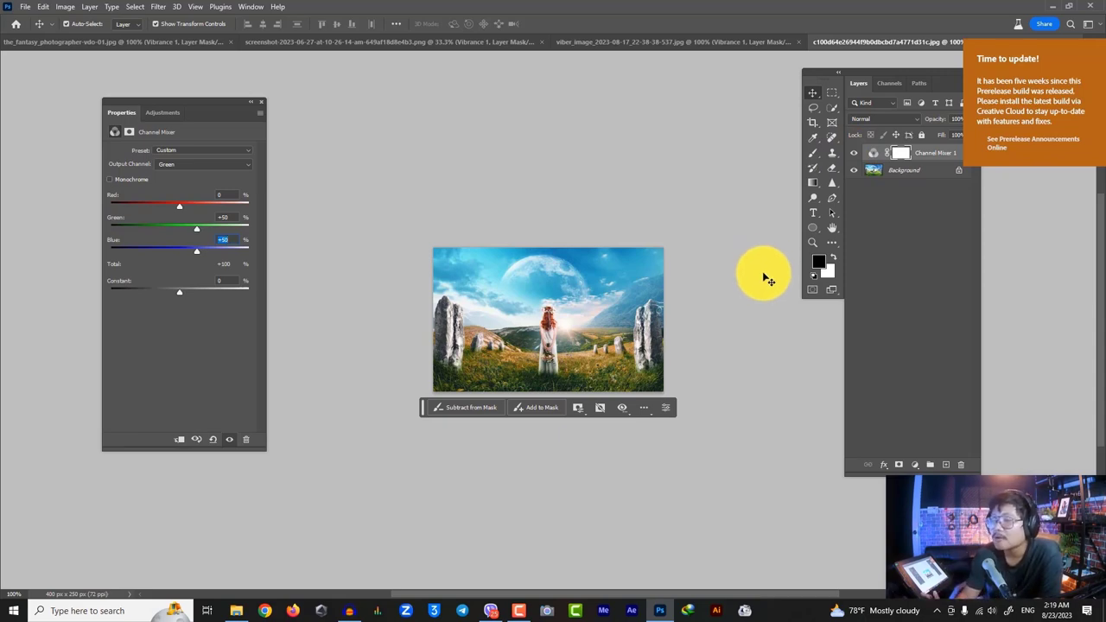
# Open the photo 005B578E-8E5B-478E-8039-7CEB81262FC2.jpeg as a separate Photoshop document and add a Channel Mixer adjustment layer.
pyautogui.hotkey('alt', 'Tab')
pyautogui.moveTo(259, 148); pyautogui.dragTo(788, 388)
pyautogui.click(919, 463)
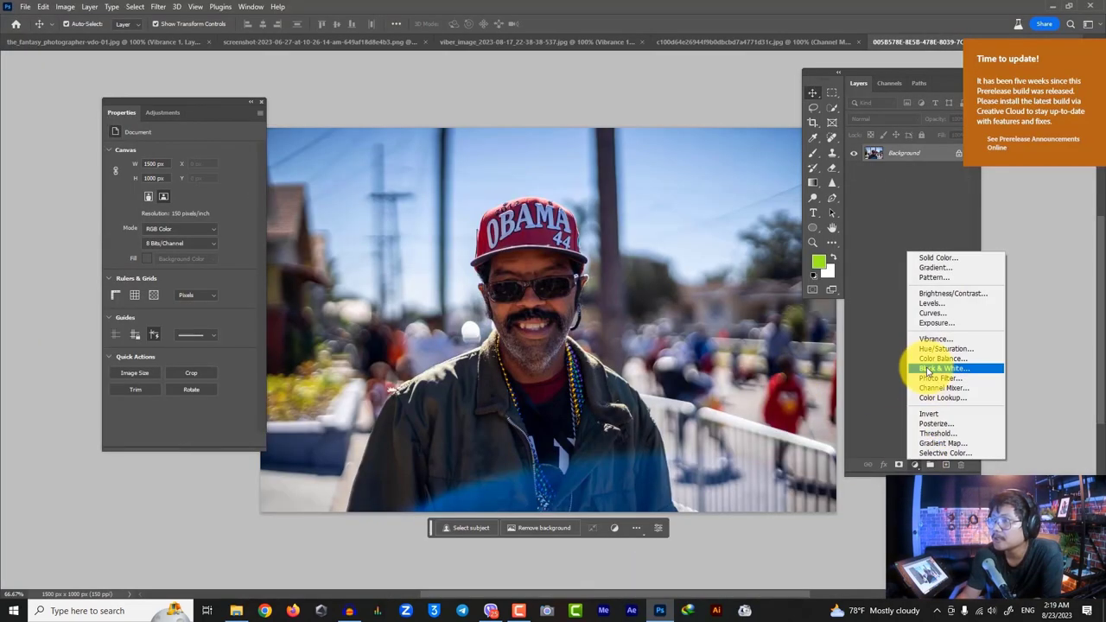
pyautogui.click(946, 387)
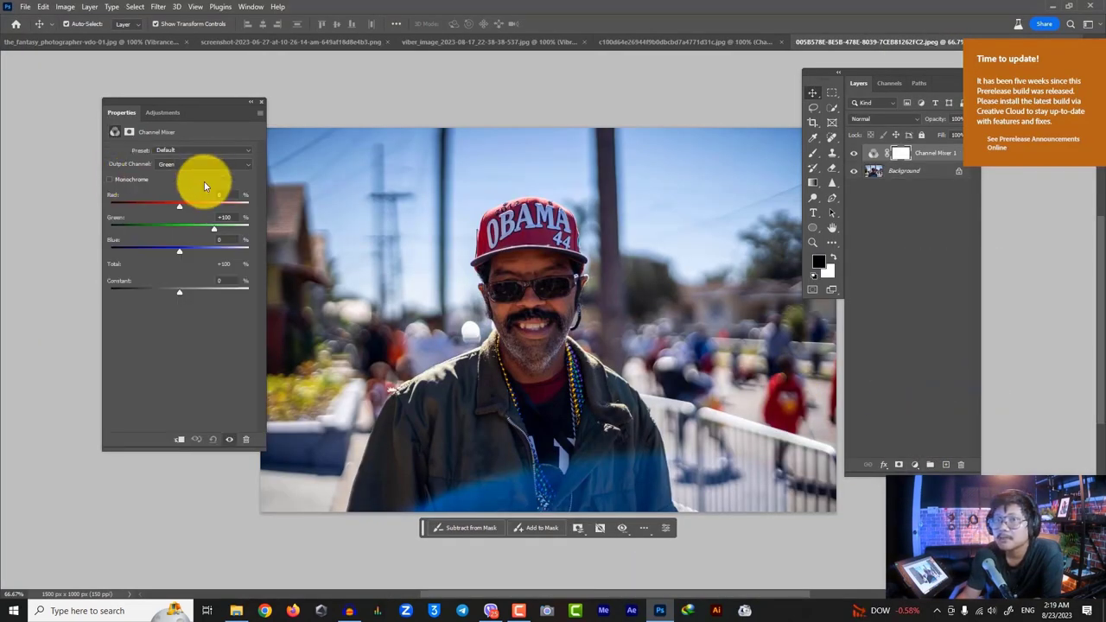
# In the Channel Mixer's Green output channel, set Green to +50% and Blue to +50%.
pyautogui.click(224, 217)
pyautogui.write('50')
pyautogui.press('Return')
pyautogui.click(224, 239)
pyautogui.write('50')
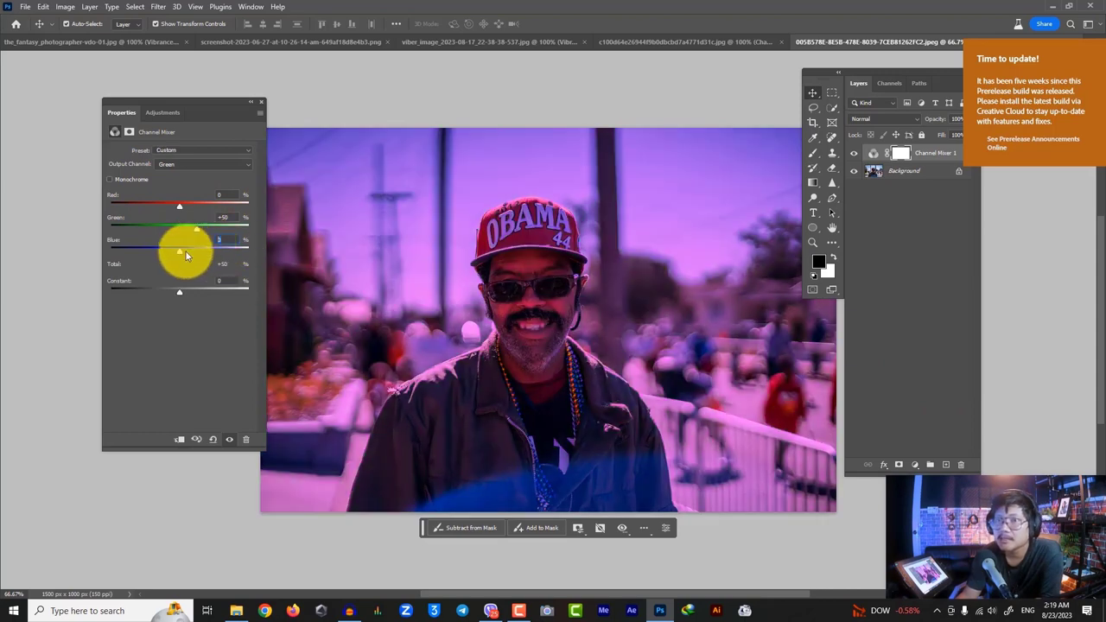
pyautogui.press('Return')
# Add a Hue/Saturation adjustment layer to the portrait and set the hue of the Reds to +10.
pyautogui.click(914, 464)
pyautogui.click(930, 353)
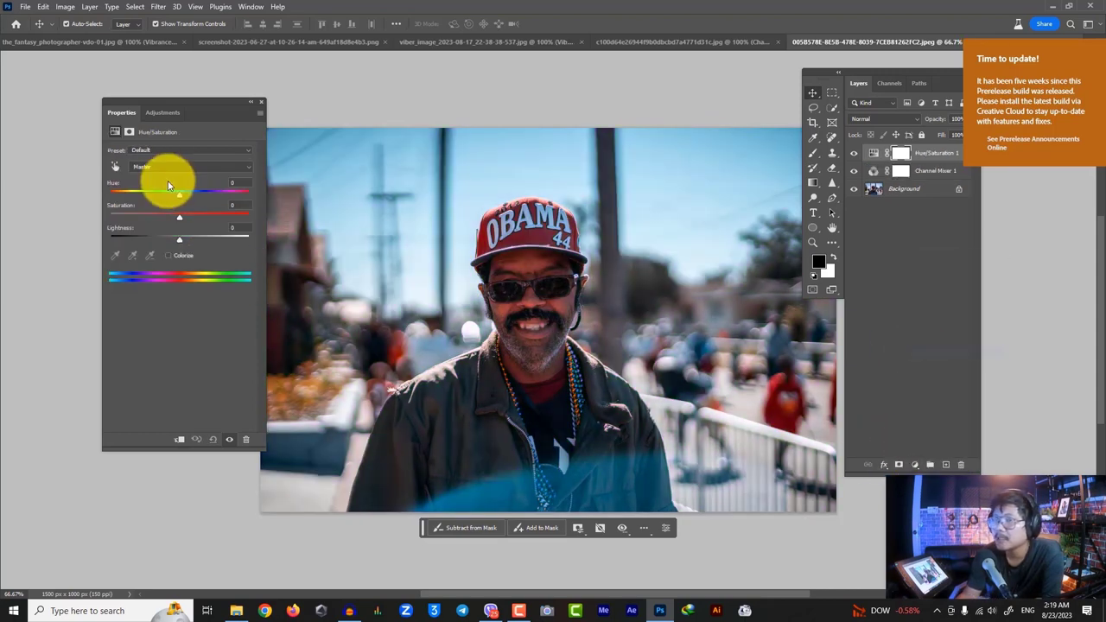
pyautogui.click(165, 167)
pyautogui.click(210, 183)
pyautogui.click(223, 183)
pyautogui.write('10')
pyautogui.press('Return')
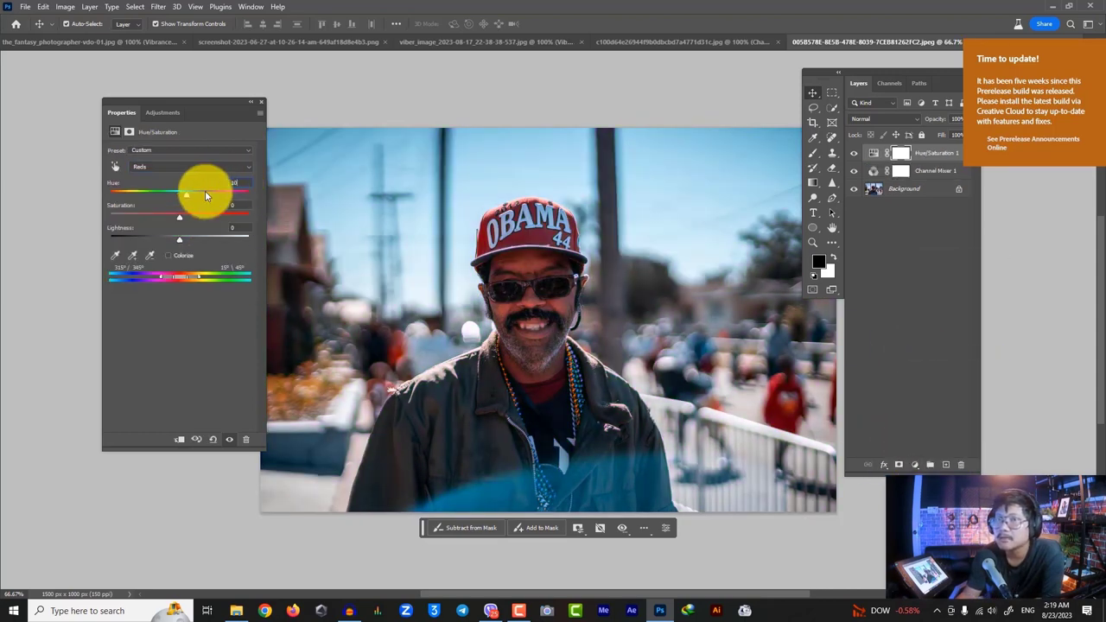
# Add a Vibrance adjustment layer to the portrait with vibrance +100.
pyautogui.click(914, 464)
pyautogui.click(933, 342)
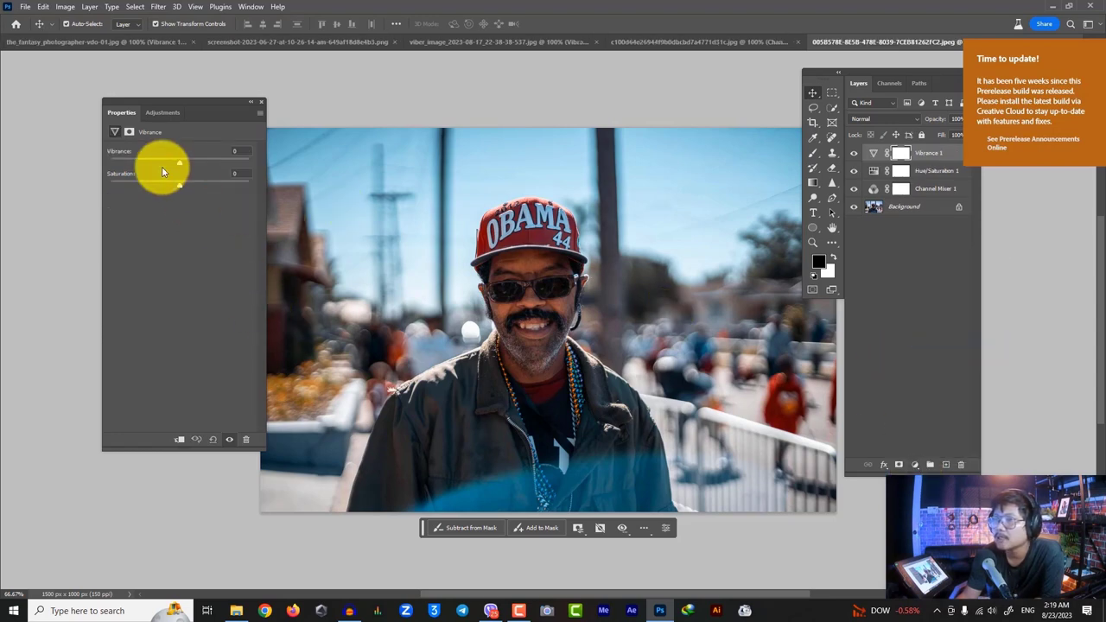
pyautogui.moveTo(178, 165); pyautogui.dragTo(256, 170)
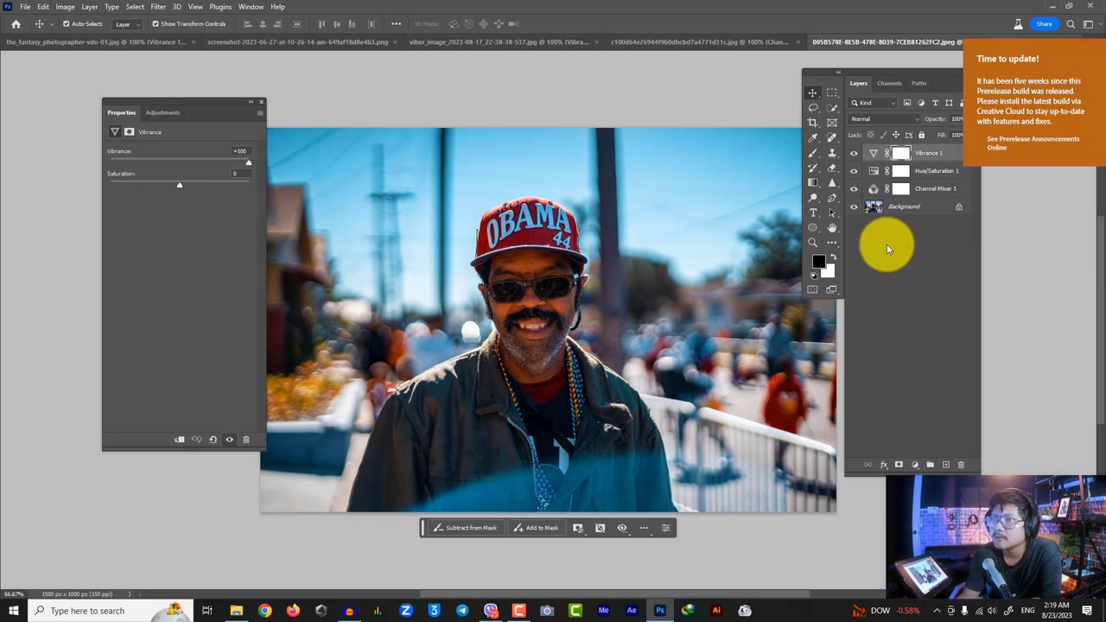
# Close all open documents without saving their changes.
pyautogui.hotkey('ctrl', 'w')
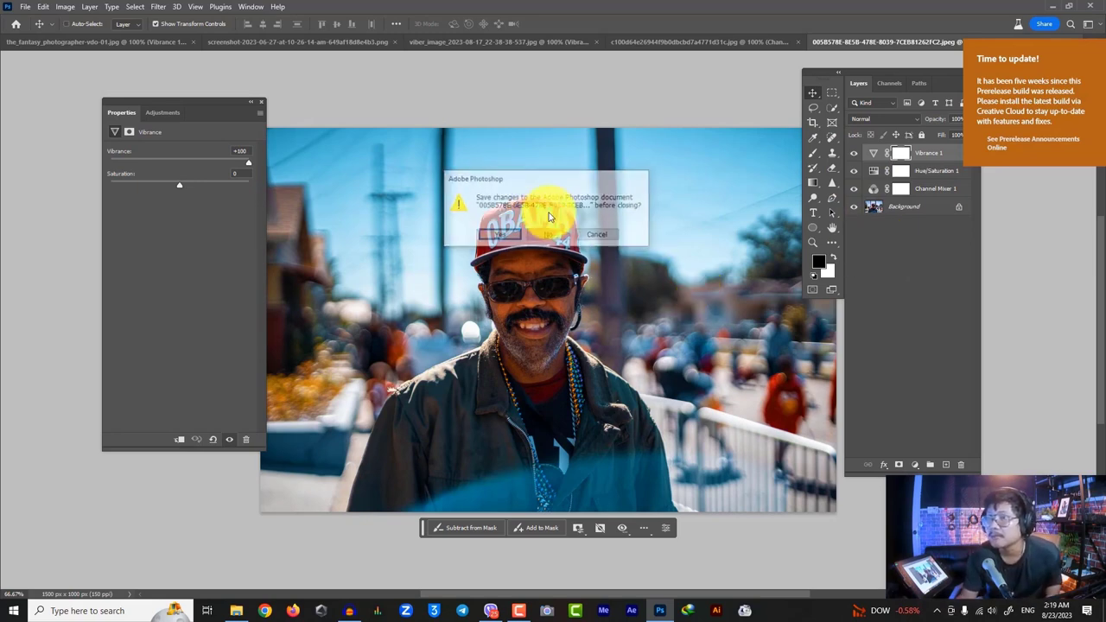
pyautogui.click(539, 232)
pyautogui.click(538, 232)
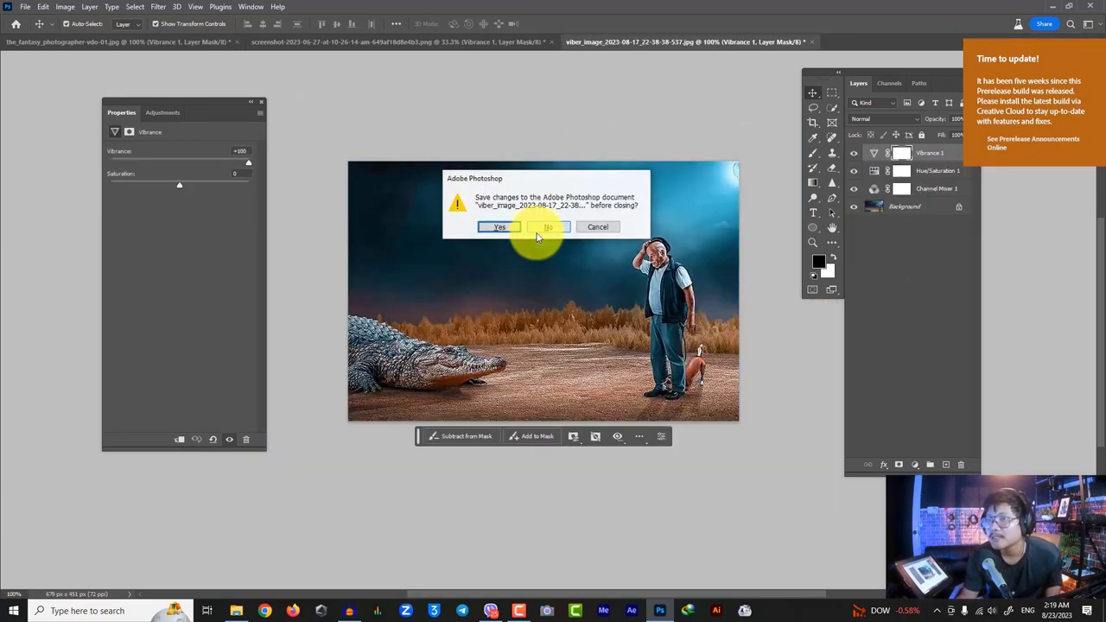
pyautogui.click(539, 233)
pyautogui.click(538, 232)
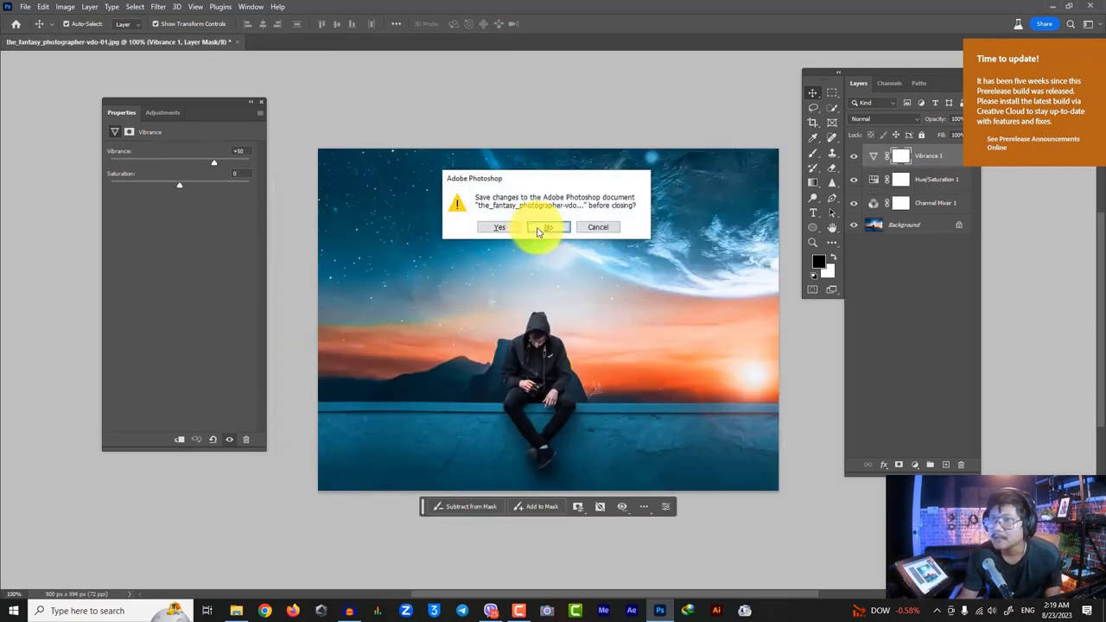
pyautogui.click(536, 230)
pyautogui.click(19, 33)
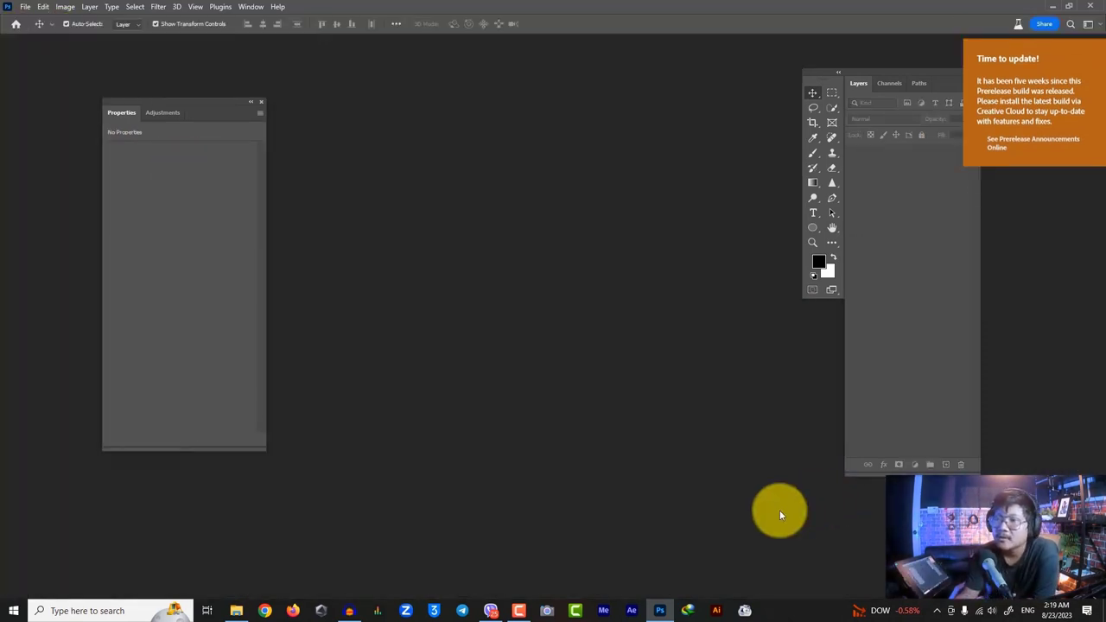